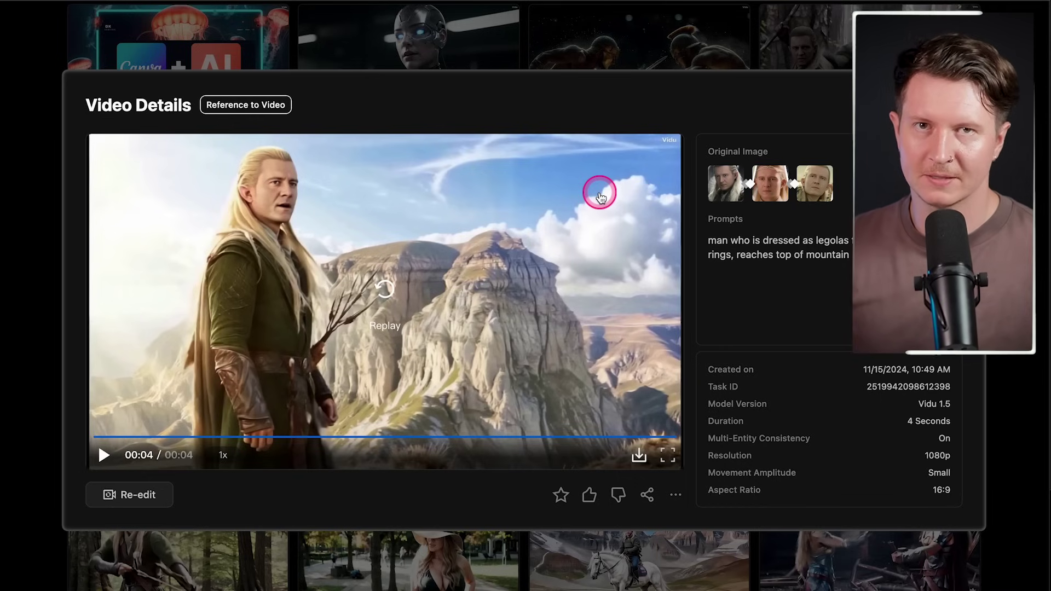
# Close Vidu's video details and enter 'legolas images' in a new browser tab
pyautogui.scroll(-1, 629, 197)
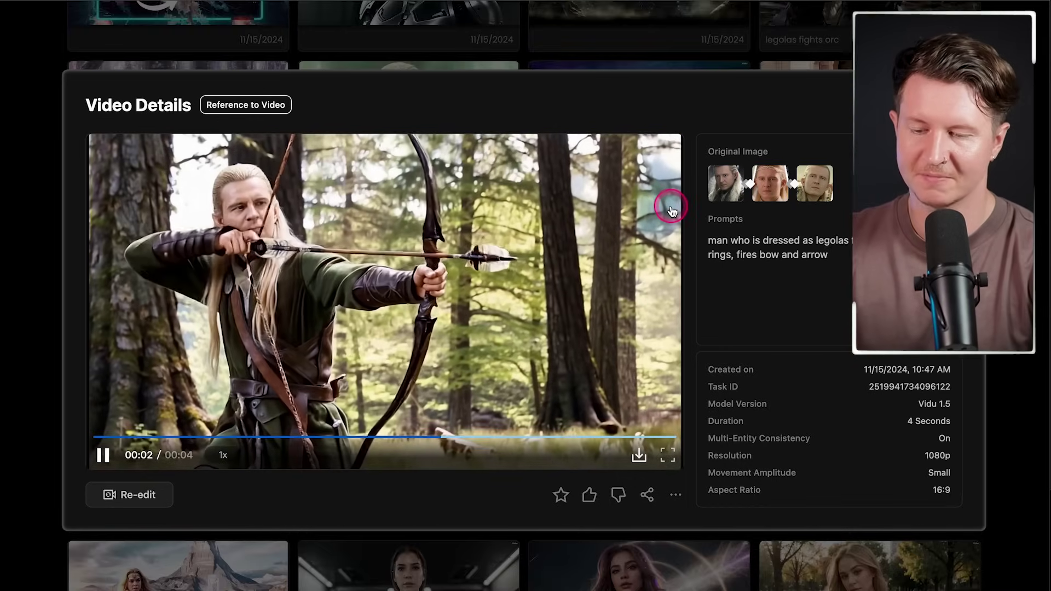
pyautogui.press('Escape')
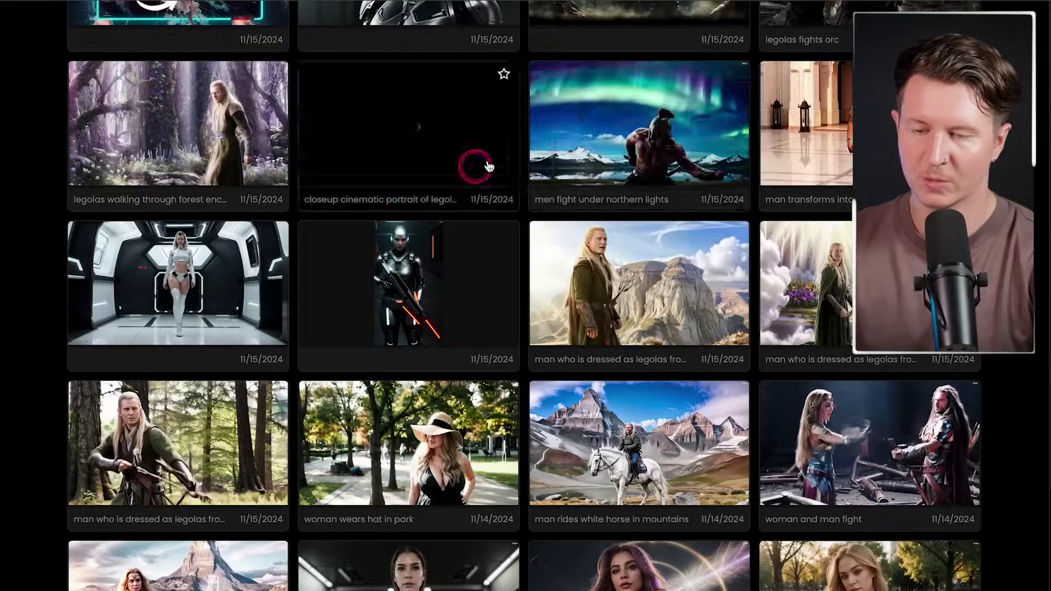
pyautogui.scroll(5, 489, 166)
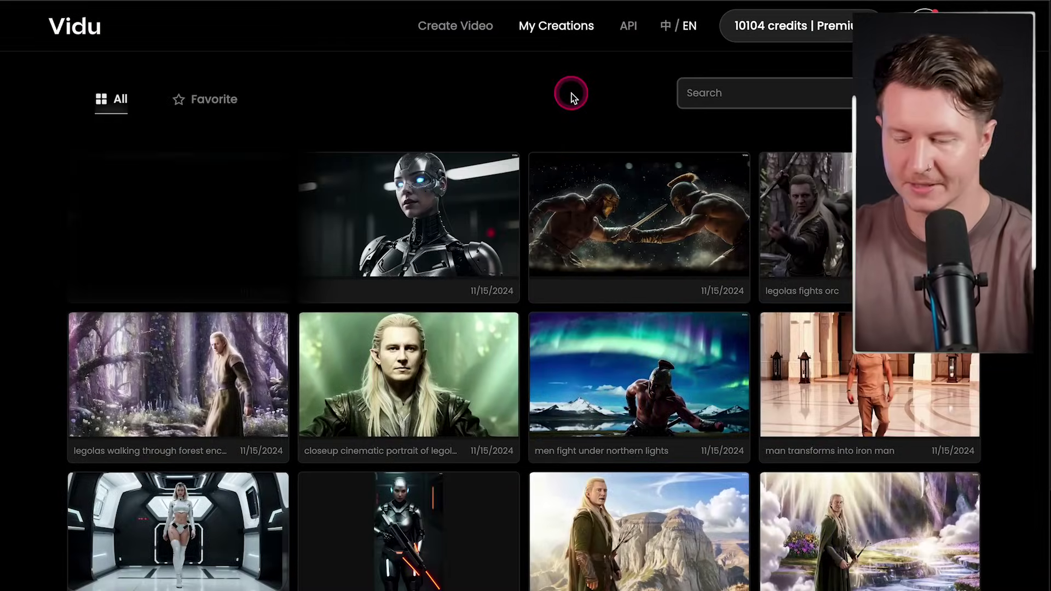
pyautogui.hotkey('ctrl', 't')
pyautogui.write('legolas images')
# Run the 'legolas images' search and browse the image results
pyautogui.press('Return')
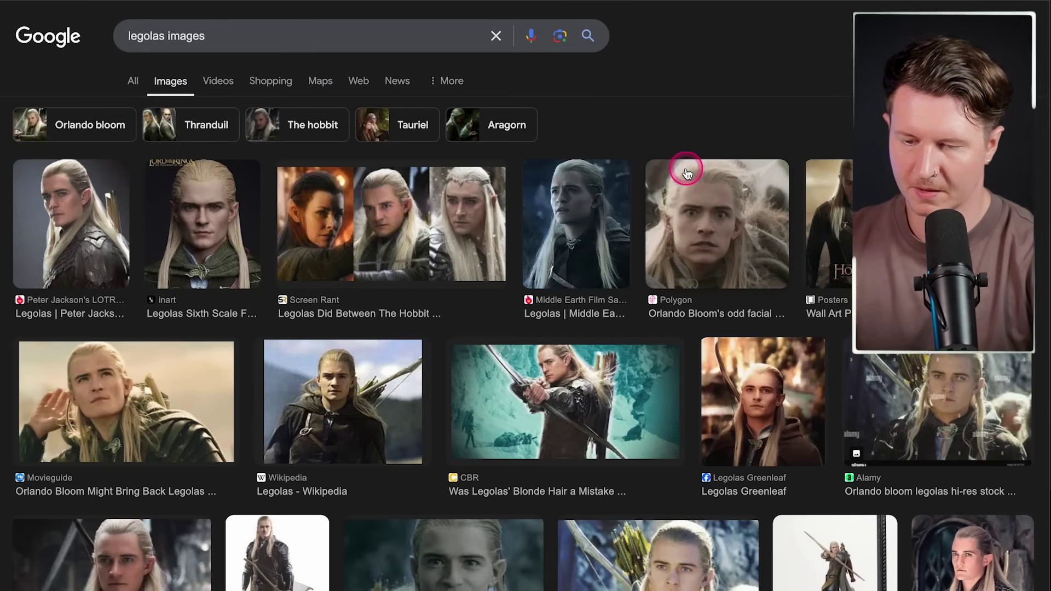
pyautogui.scroll(-4, 687, 173)
pyautogui.scroll(-5, 687, 173)
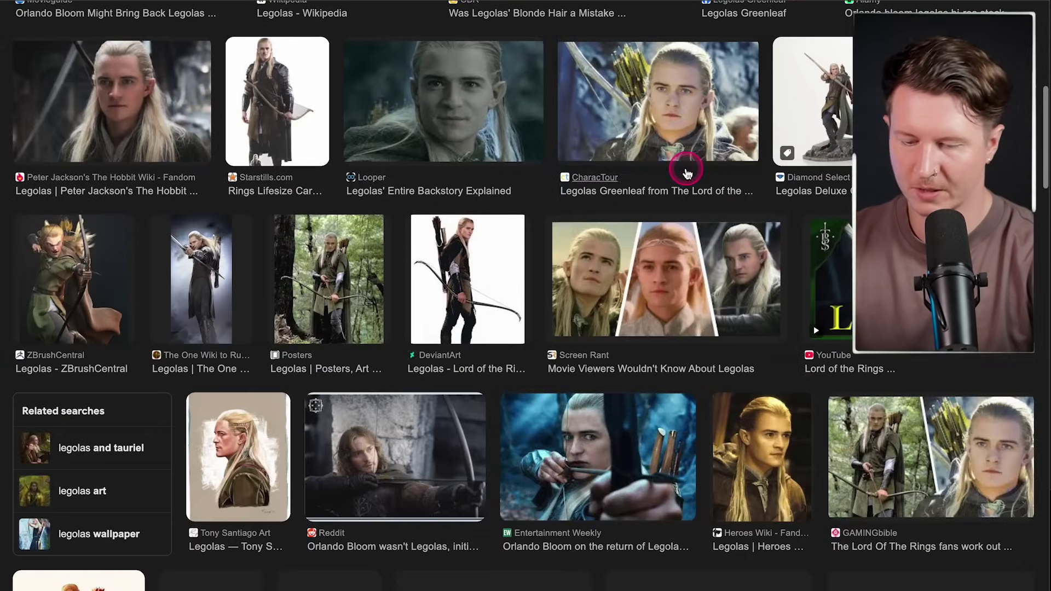
# Load the RenderNet site in another new tab
pyautogui.hotkey('ctrl', 't')
pyautogui.write('rendernet')
pyautogui.press('Return')
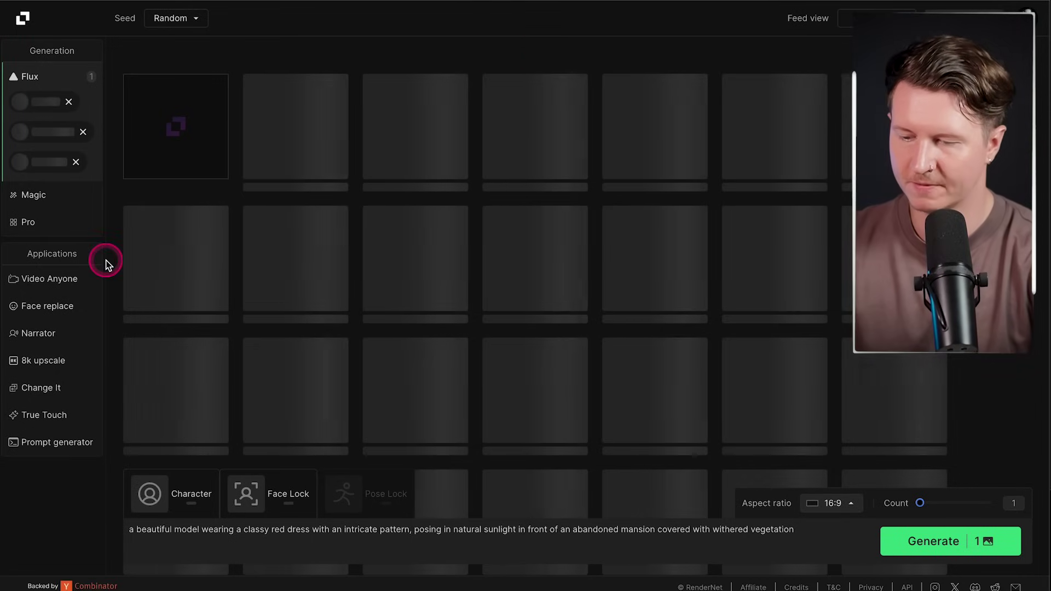
# In RenderNet's Face replace tool, upload the newest Legolas screenshot as the target image
pyautogui.click(25, 300)
pyautogui.click(22, 246)
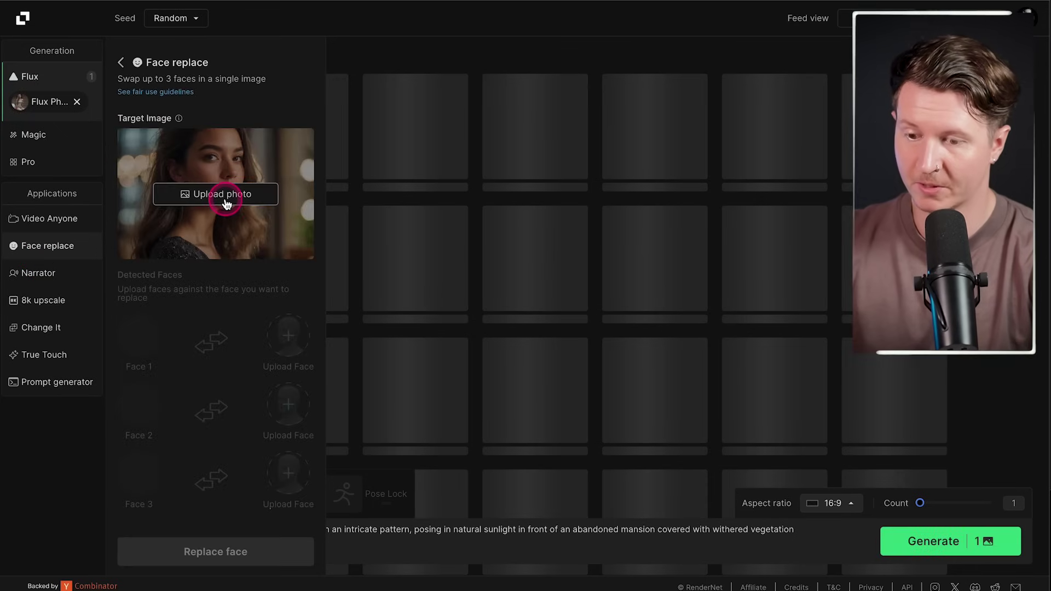
pyautogui.click(227, 203)
pyautogui.click(309, 178)
pyautogui.press('space')
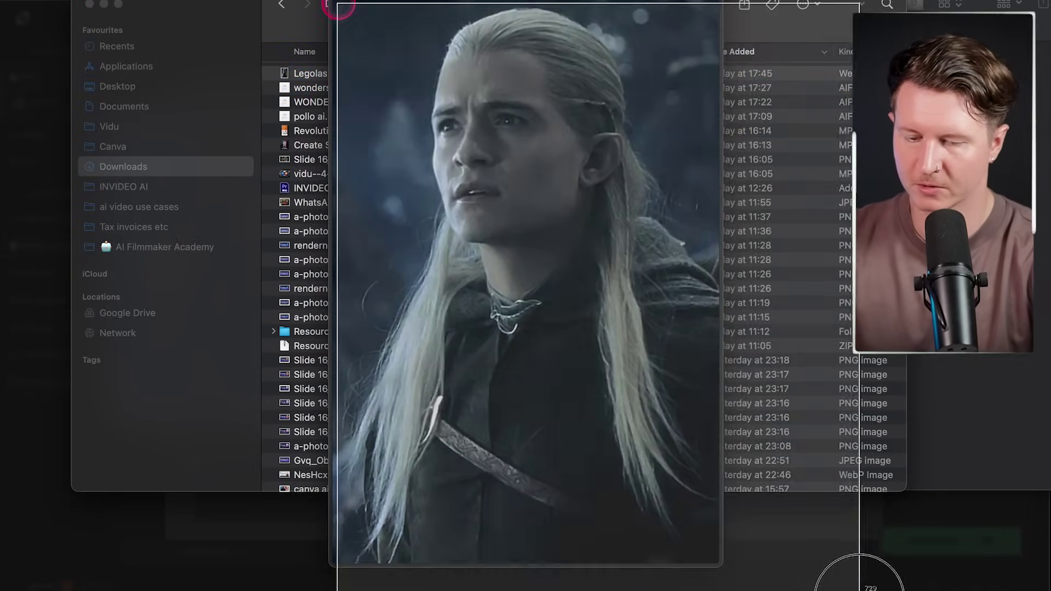
pyautogui.click(340, 7)
pyautogui.click(164, 202)
pyautogui.click(286, 189)
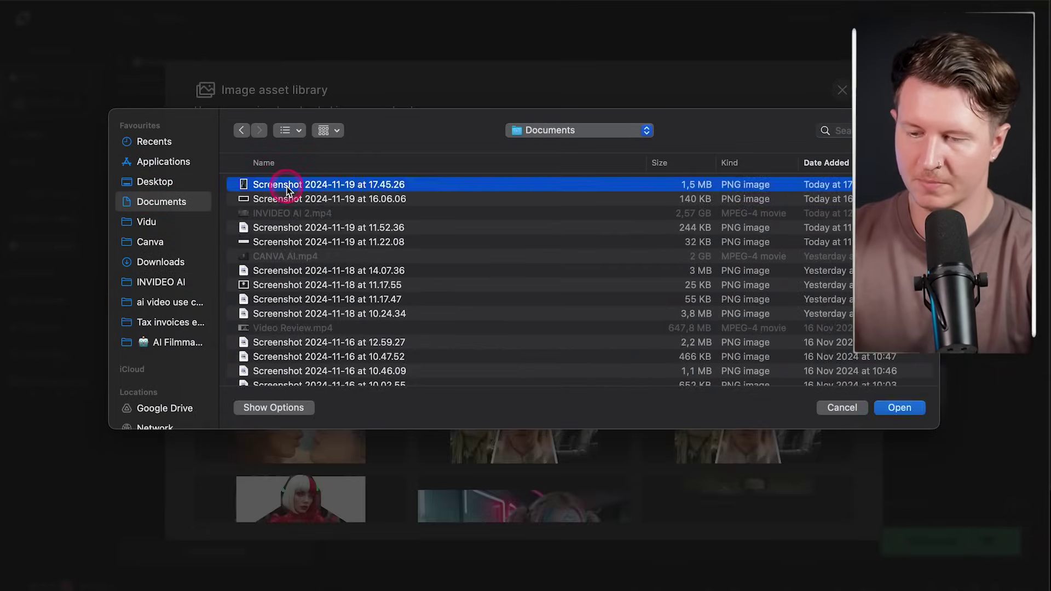
pyautogui.doubleClick(287, 189)
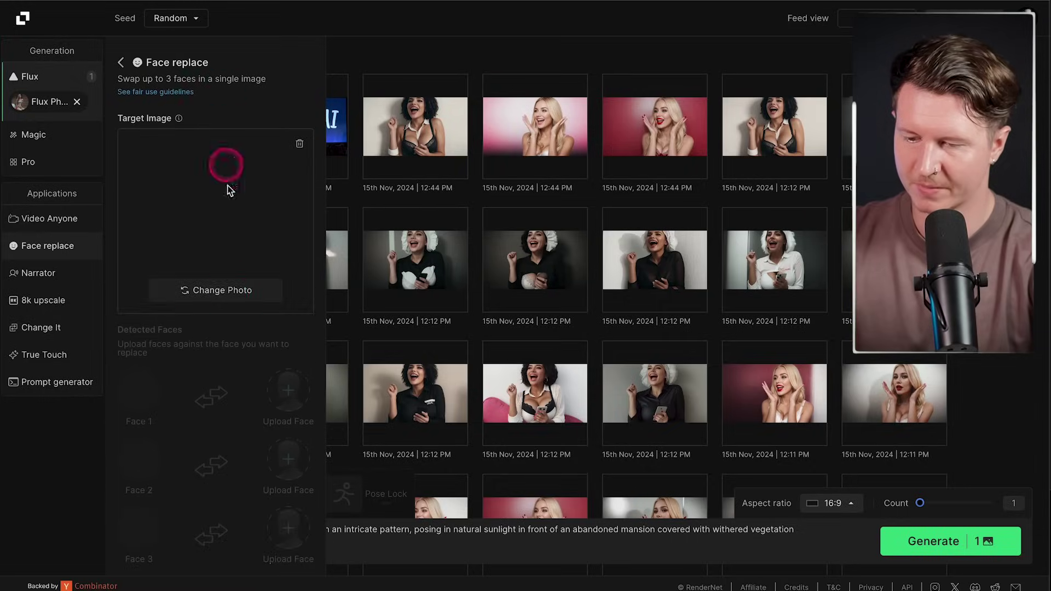
# Replace the detected face with the man's portrait, then go to Vidu's Create Video page
pyautogui.scroll(-1, 227, 301)
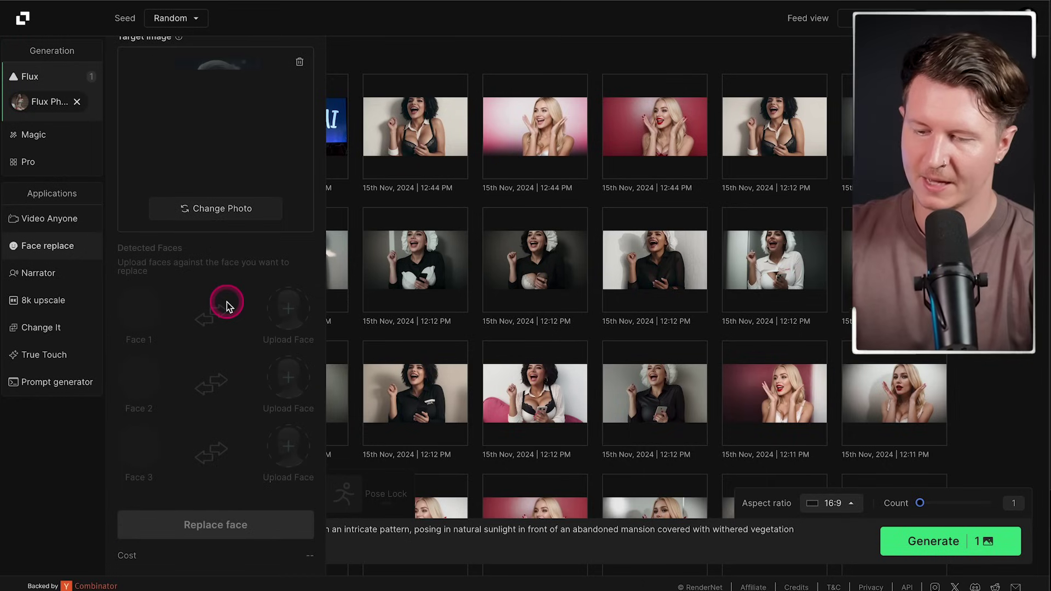
pyautogui.click(266, 317)
pyautogui.click(527, 329)
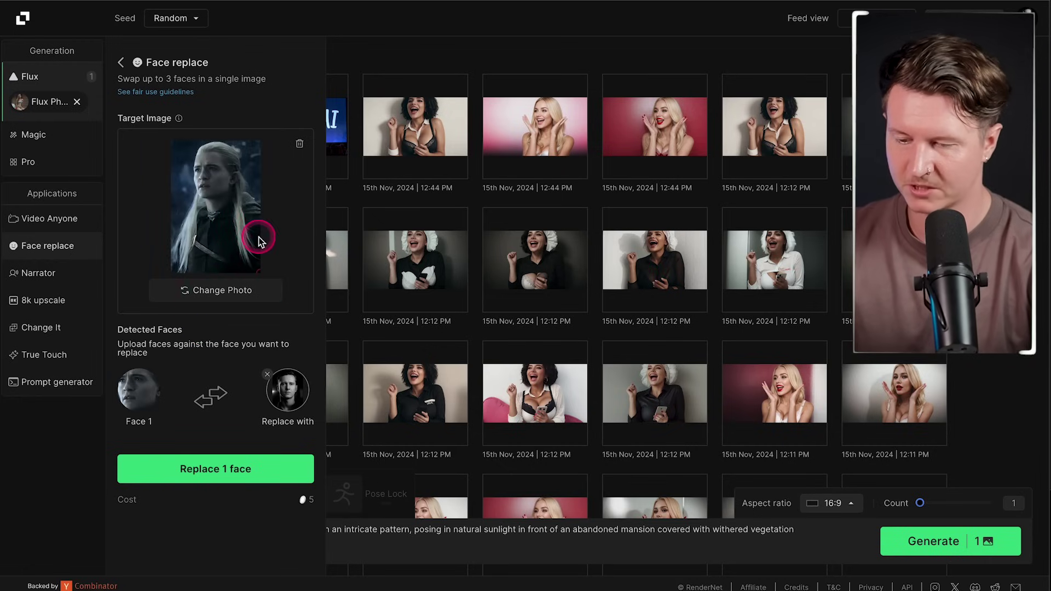
pyautogui.click(209, 468)
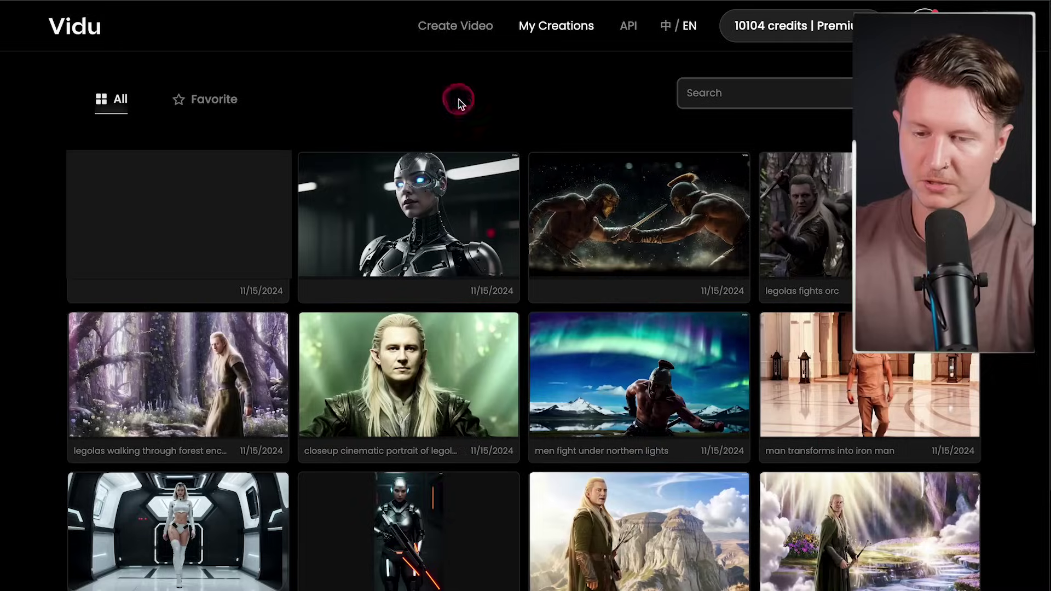
pyautogui.click(460, 35)
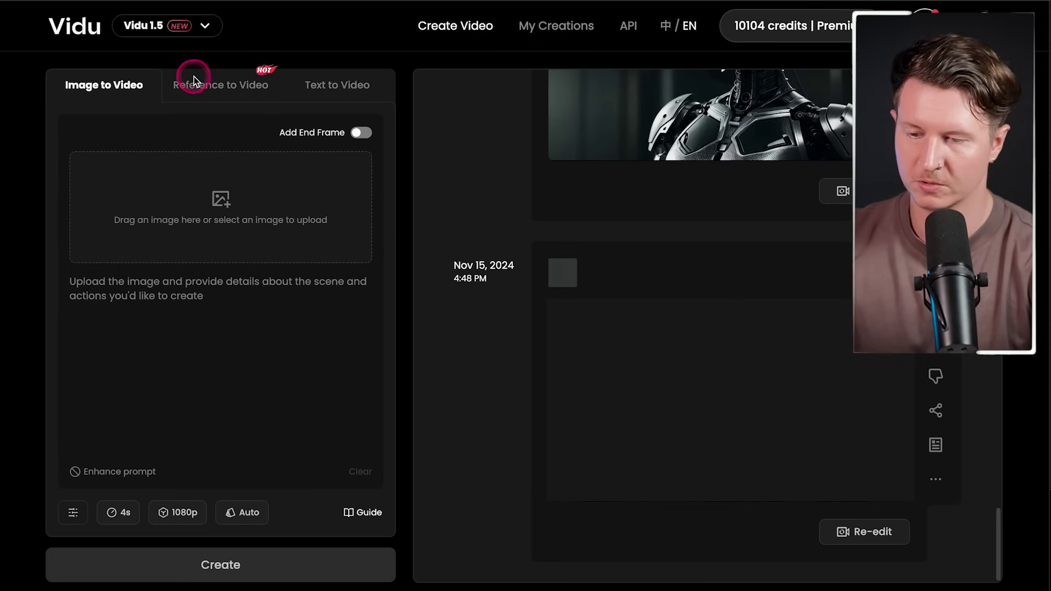
# Switch Vidu to Reference to Video, upload three Legolas screenshots, and select the prompt text
pyautogui.click(225, 88)
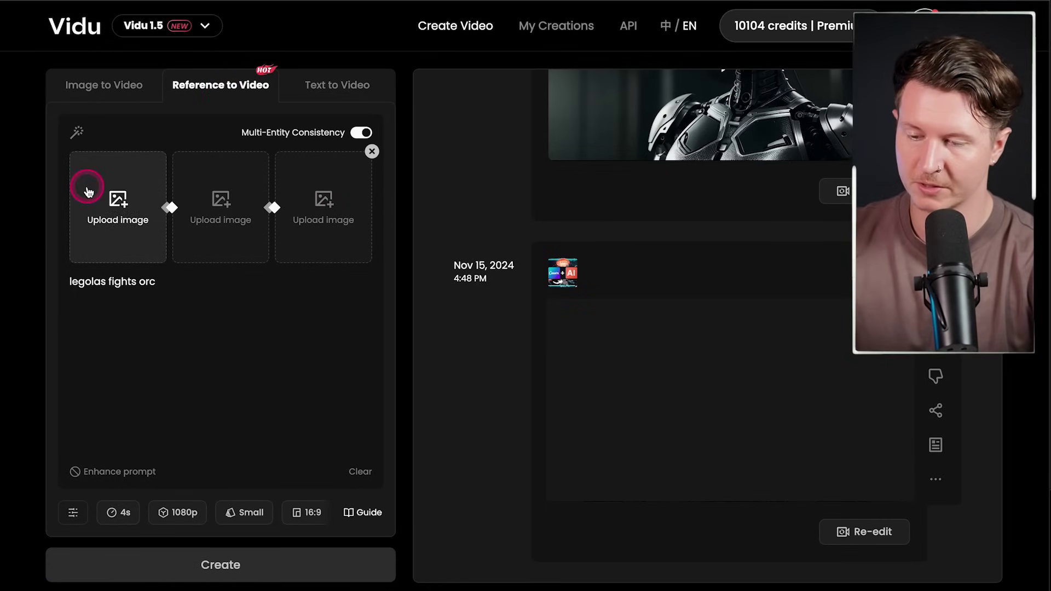
pyautogui.click(380, 140)
pyautogui.click(326, 189)
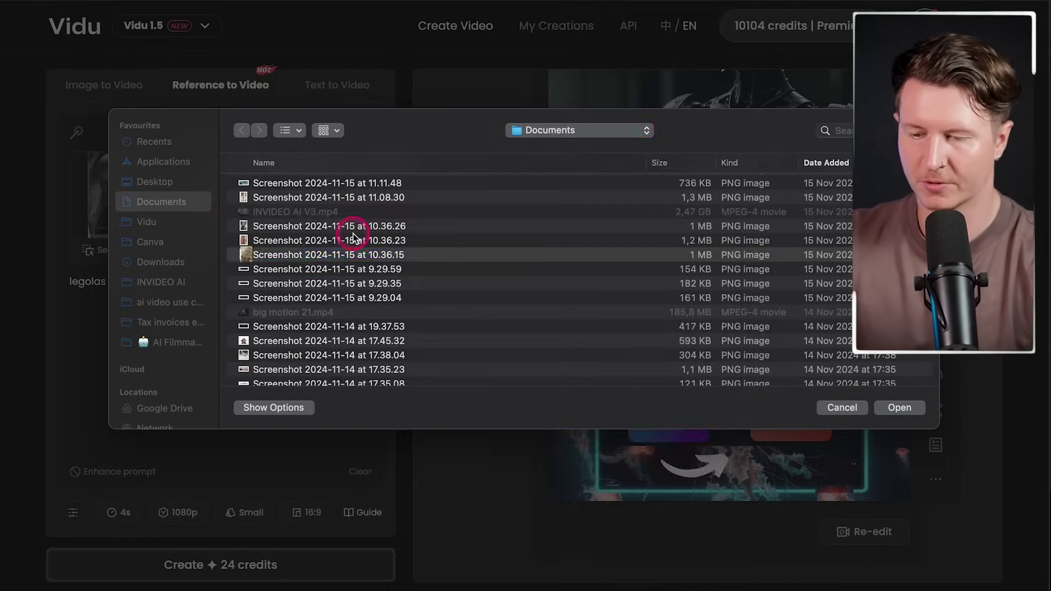
pyautogui.doubleClick(346, 239)
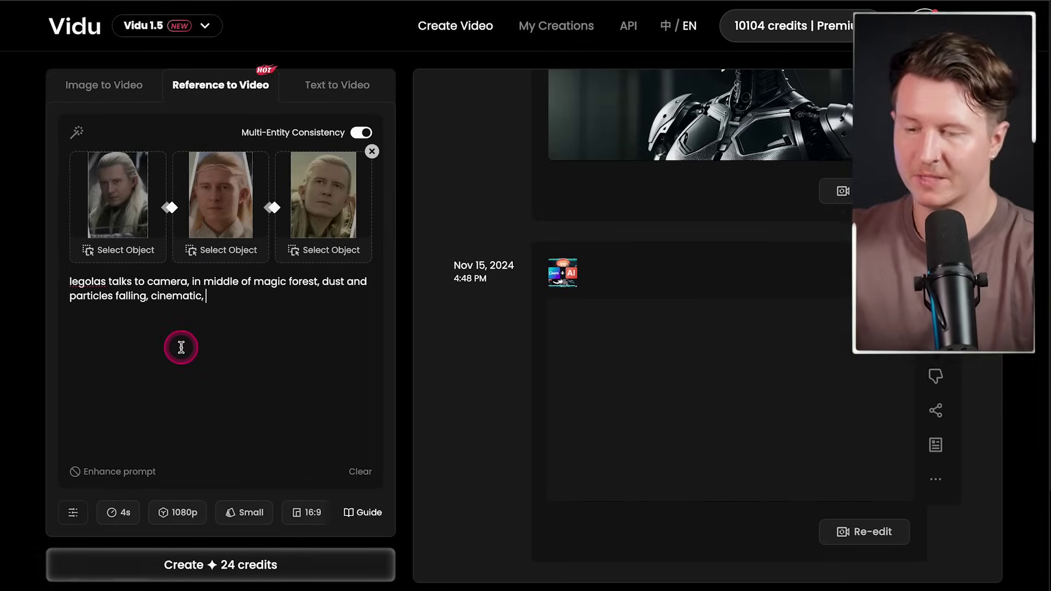
pyautogui.press('super+a')
pyautogui.press('super+Tab')
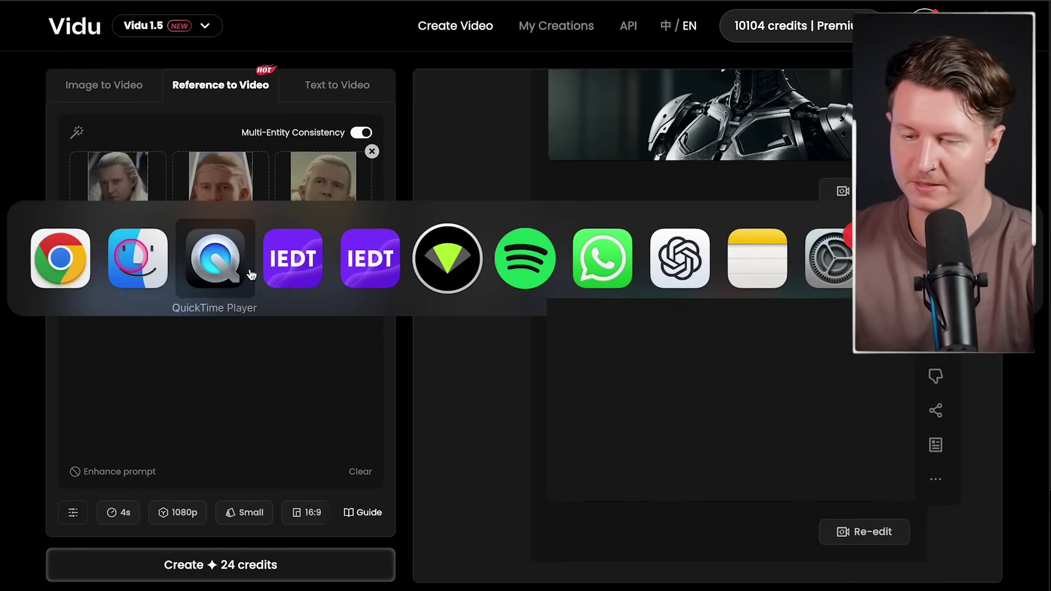
# Paste ChatGPT's expanded cinematic Legolas enchanted-forest prompt over Vidu's short prompt
pyautogui.click(497, 231)
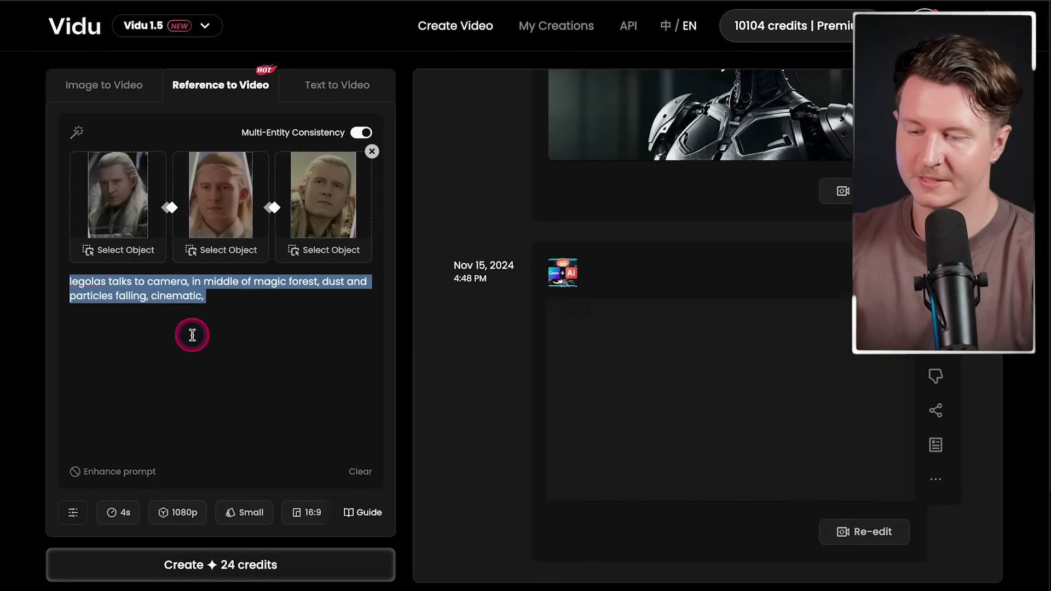
pyautogui.write('A cinematic scene of Legolas standing in the heart of an enchanting, magical forest, directly addressing the camera with a calm yet piercing gaze. The forest is alive with ethereal beauty—towering, ancient trees wrapped in soft moss, their branches glowing faintly with magical energy. Dust and shimmering particles gently drift through the air, catching the beams of golden light filtering through the canopy. The camera captures him in a medium shot, focusing on his elegant, elven features and intricate leather armor. The atmosphere is serene and otherworldly, with the faint sound of rustling leaves and distant magical whispers enhancing the scene’s immersive quality.')
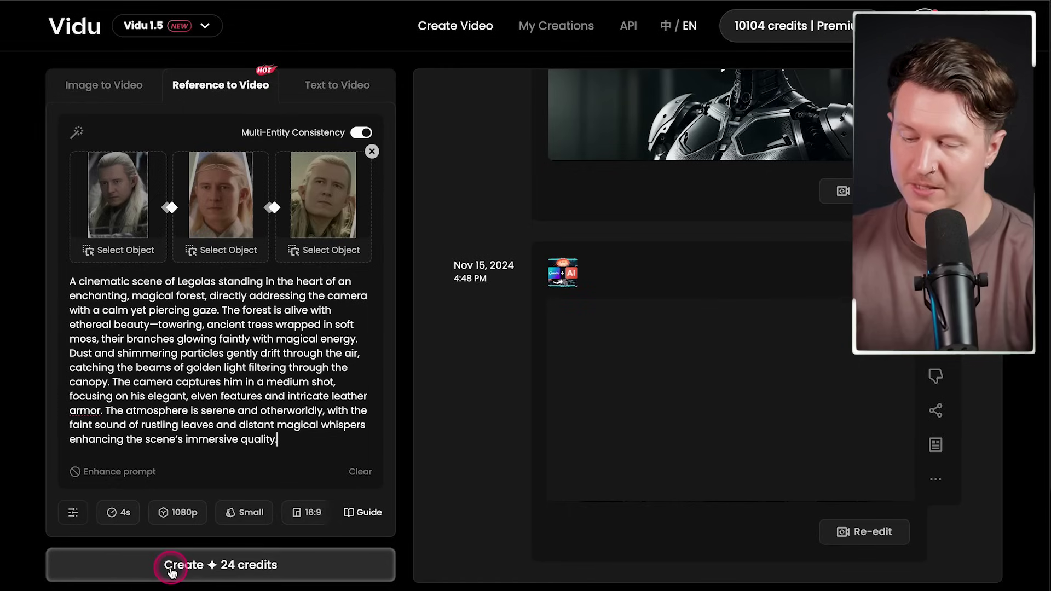
# Keep resolution at 1080p and set movement amplitude to Medium
pyautogui.click(171, 513)
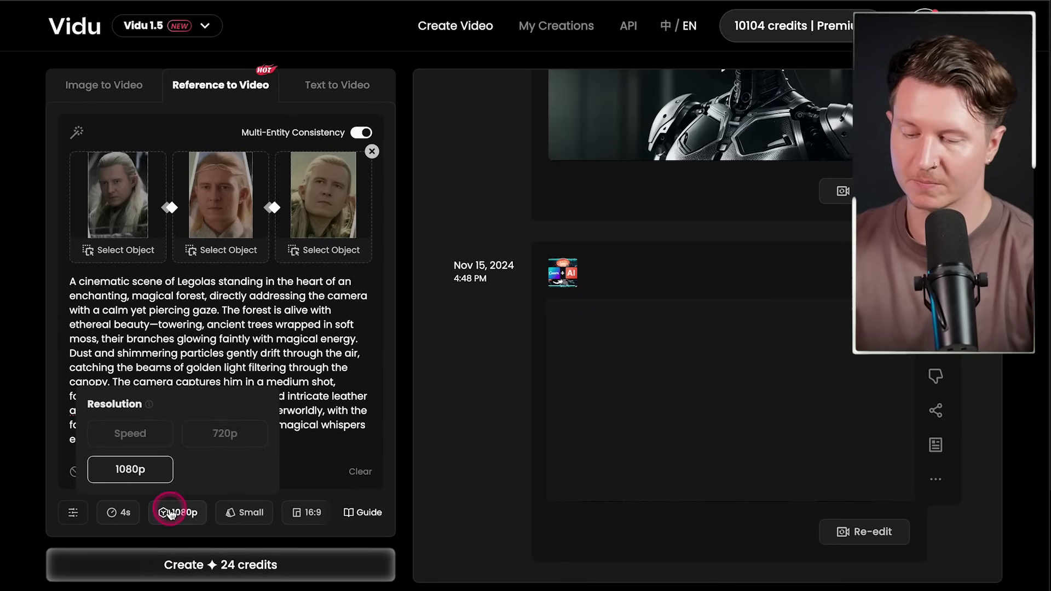
pyautogui.click(130, 478)
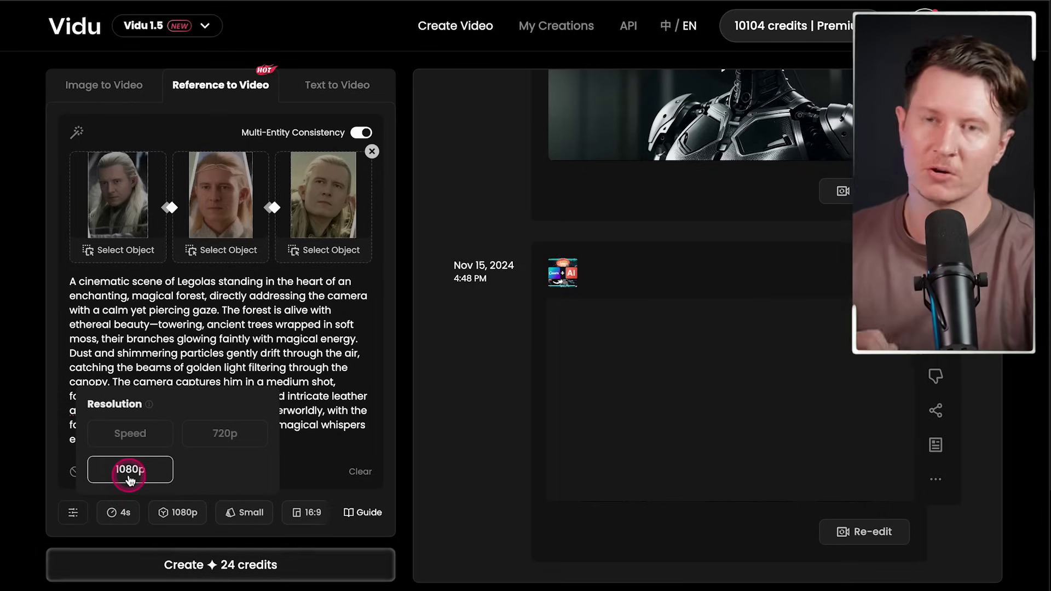
pyautogui.click(125, 515)
pyautogui.click(246, 512)
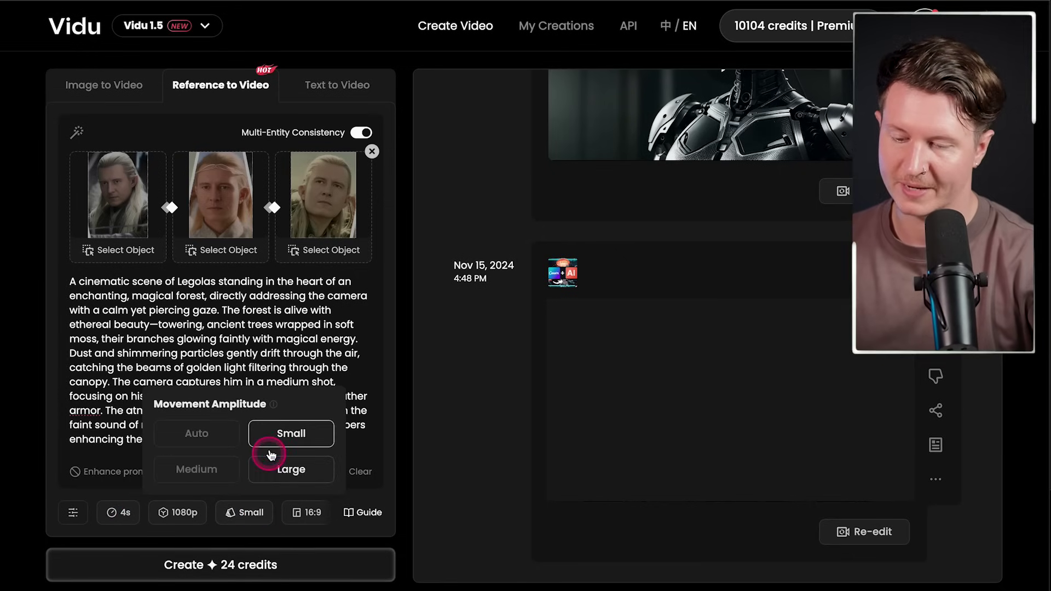
pyautogui.moveTo(273, 407)
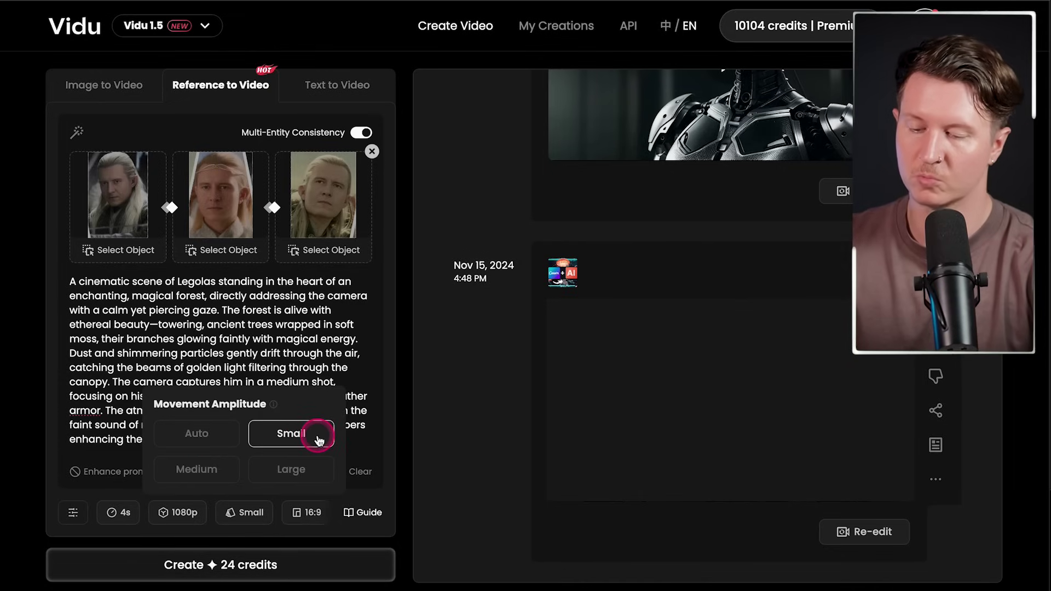
pyautogui.click(201, 472)
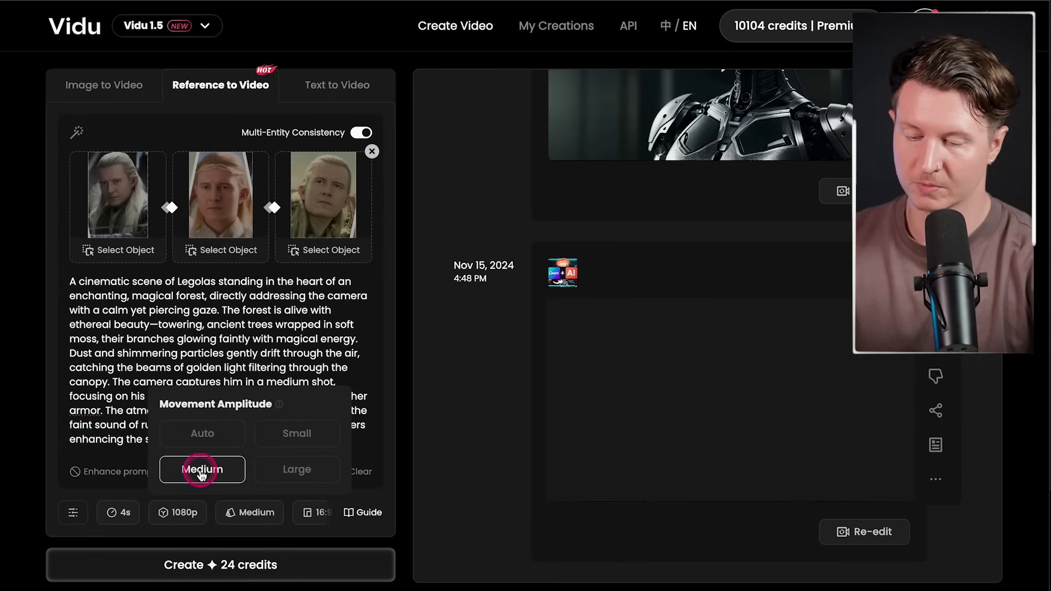
pyautogui.click(195, 564)
# Generate the Legolas forest video, then delete the middle reference image
pyautogui.click(136, 376)
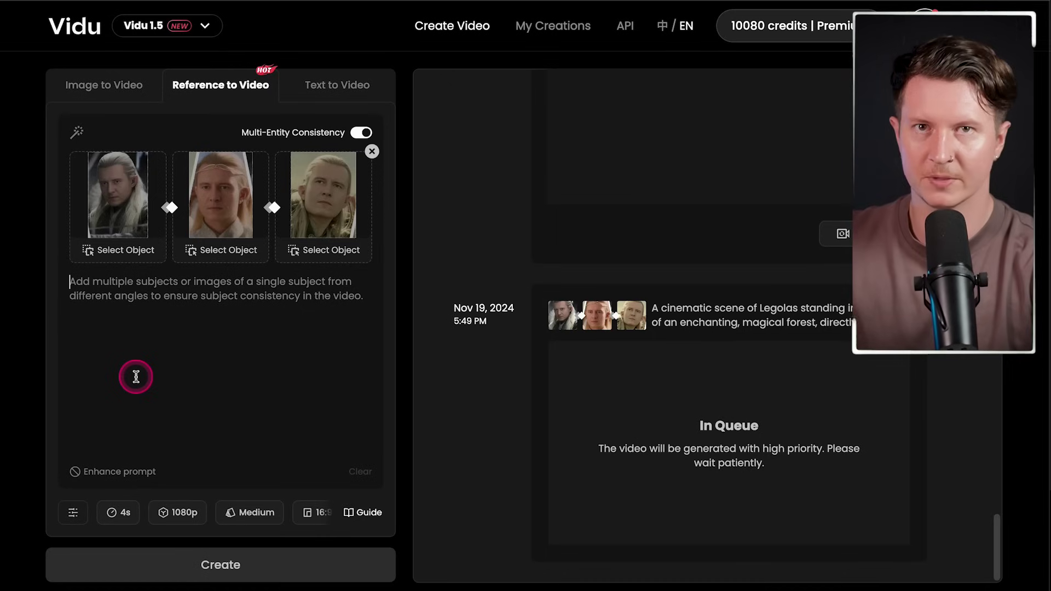
pyautogui.moveTo(352, 195)
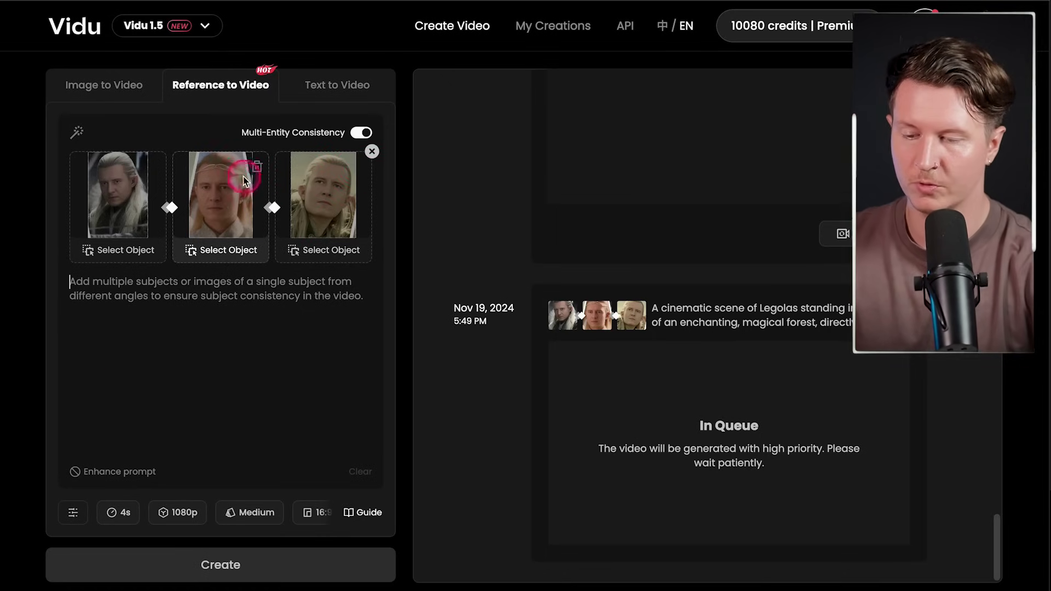
pyautogui.click(256, 167)
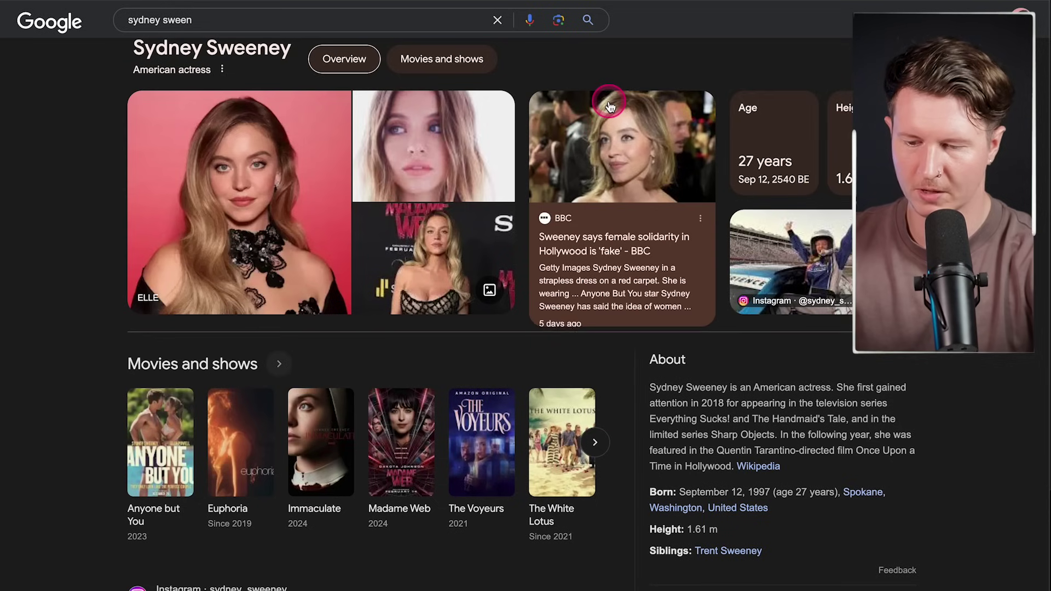
# Save the ELLE portrait of the blonde actress from Google Images into Downloads
pyautogui.click(482, 112)
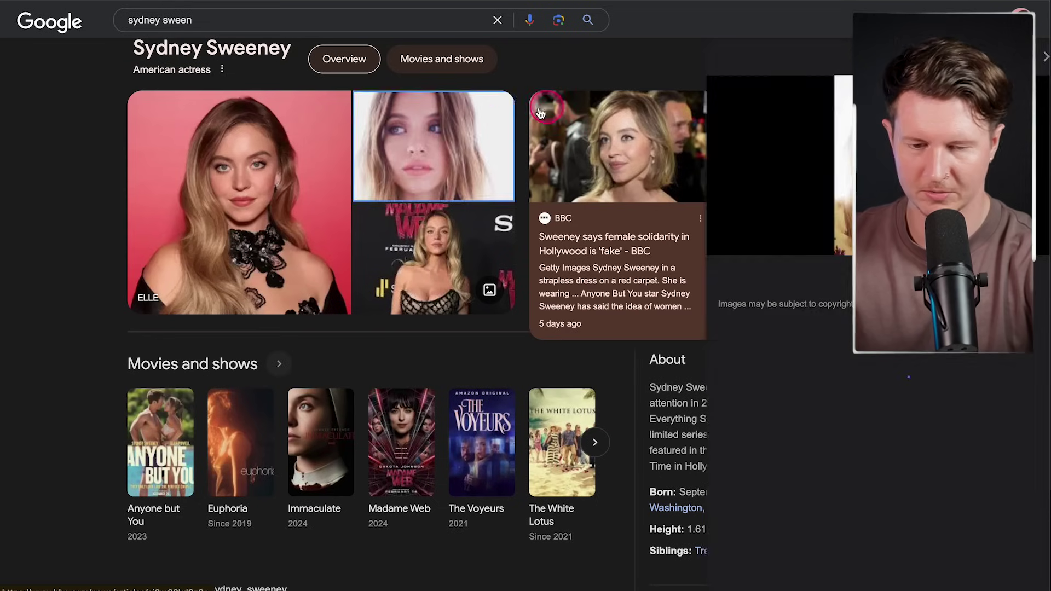
pyautogui.click(312, 248)
pyautogui.rightClick(813, 219)
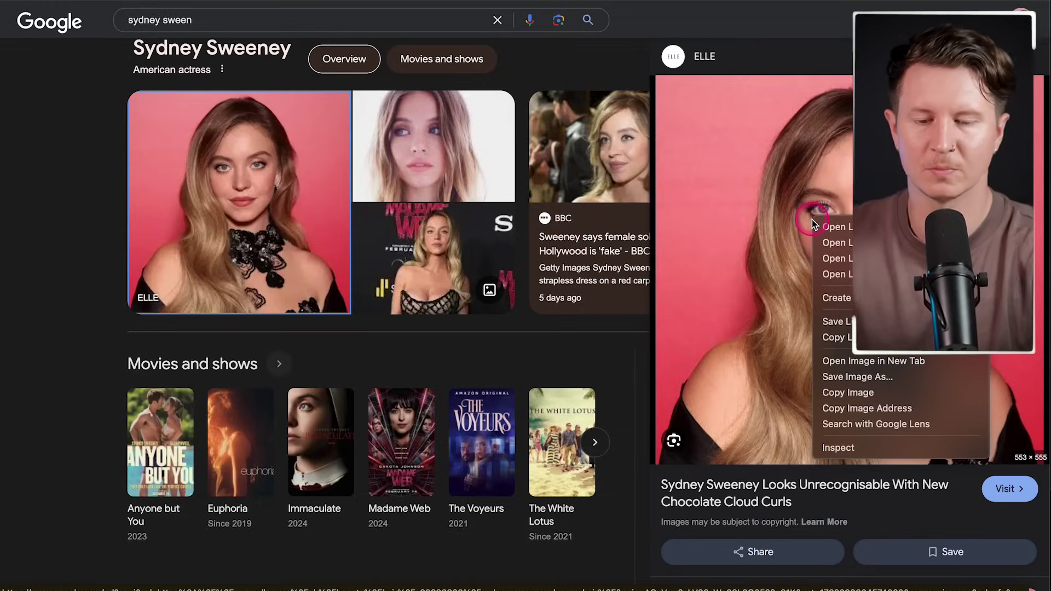
pyautogui.click(878, 373)
pyautogui.press('Return')
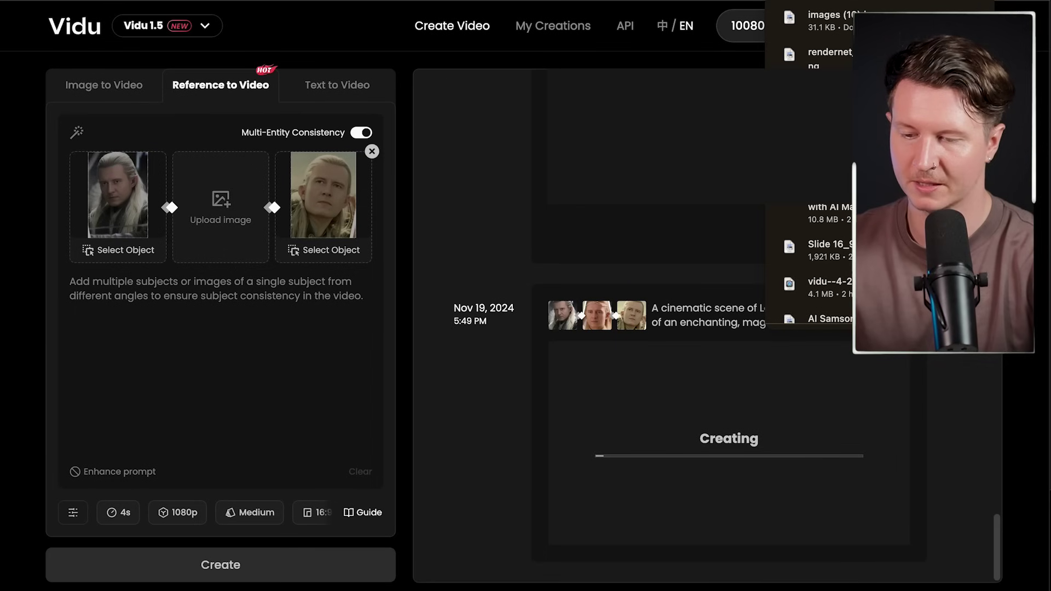
pyautogui.click(215, 183)
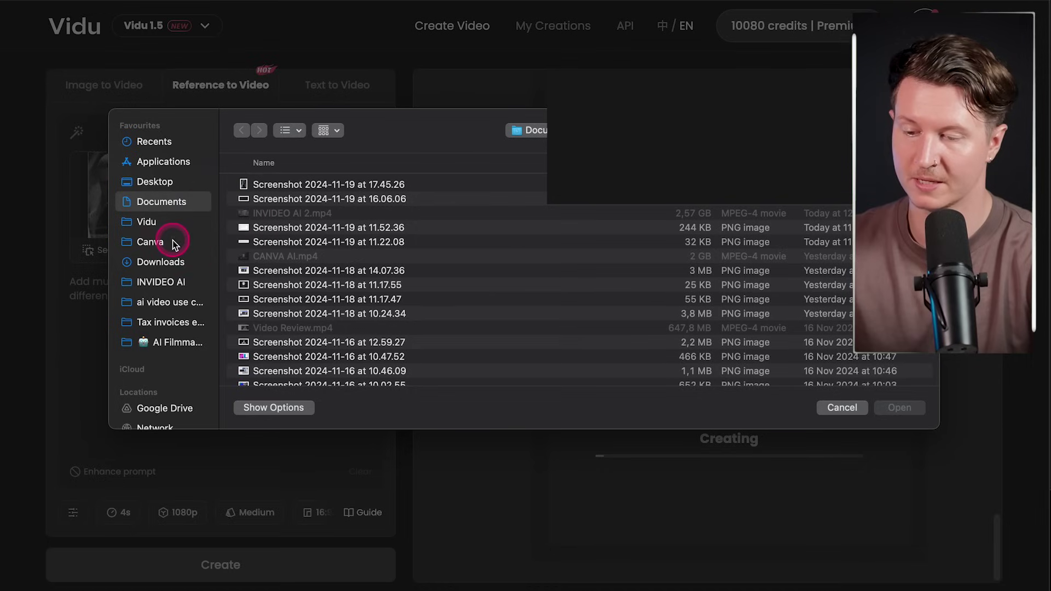
# Add the portrait to the middle slot and copy the prompt 'Legolas embraces blonde woman in magical castle'
pyautogui.click(174, 265)
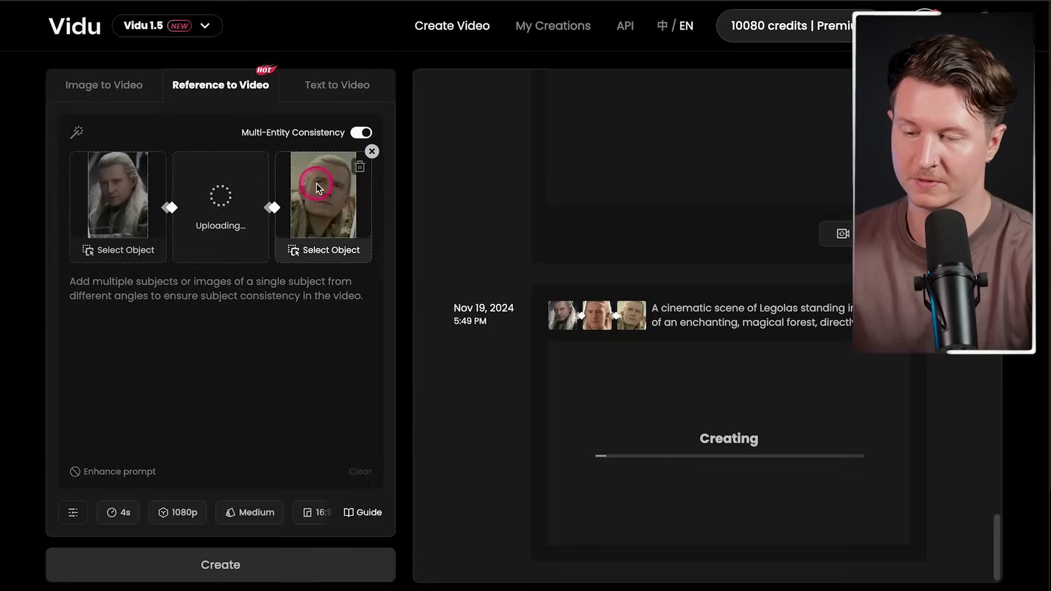
pyautogui.click(202, 337)
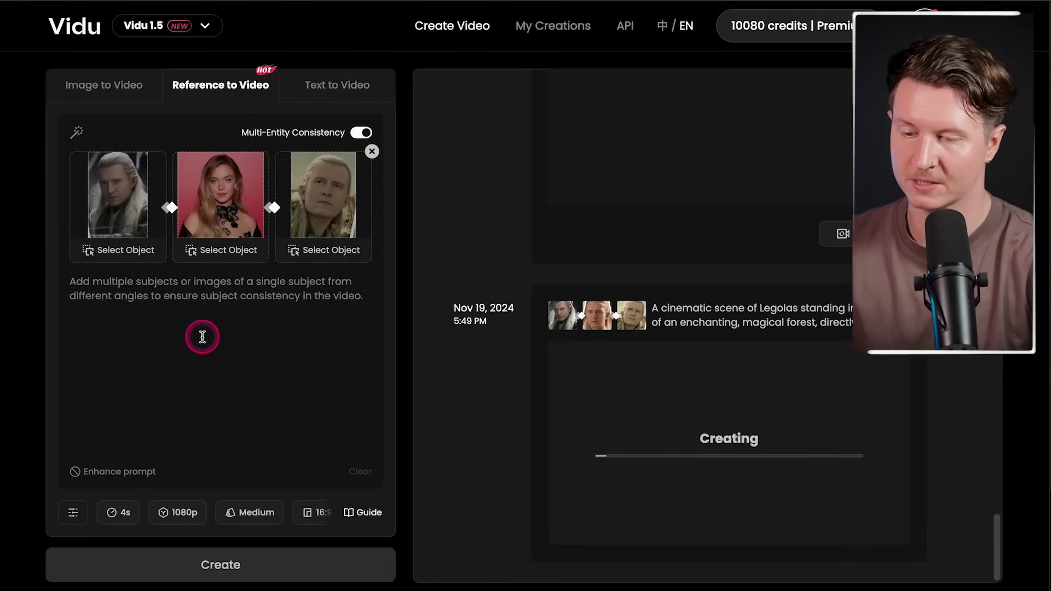
pyautogui.write('Legolas embraces blonde')
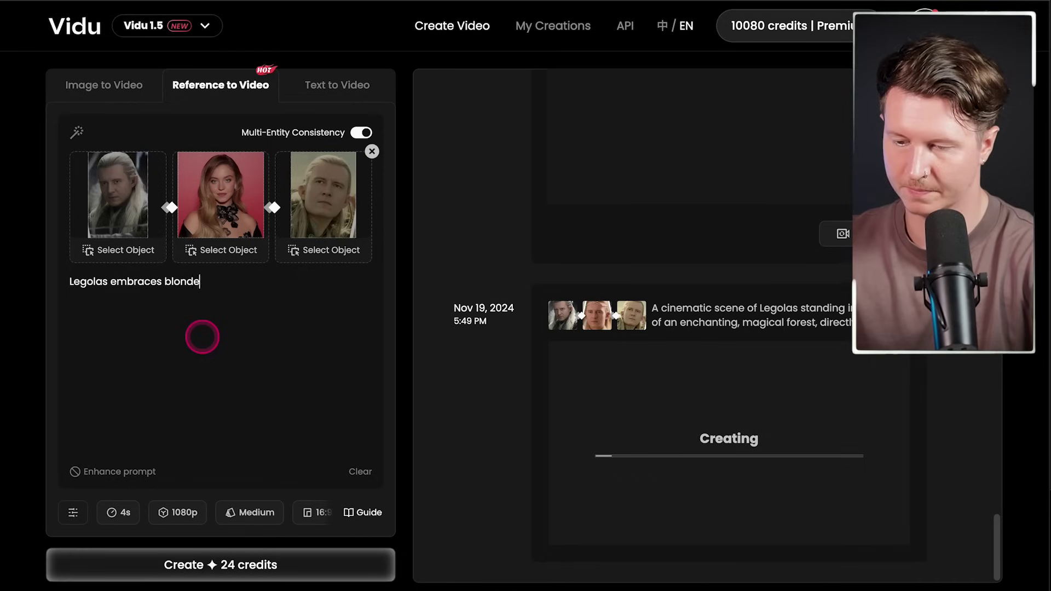
pyautogui.write(' woman in magical castle')
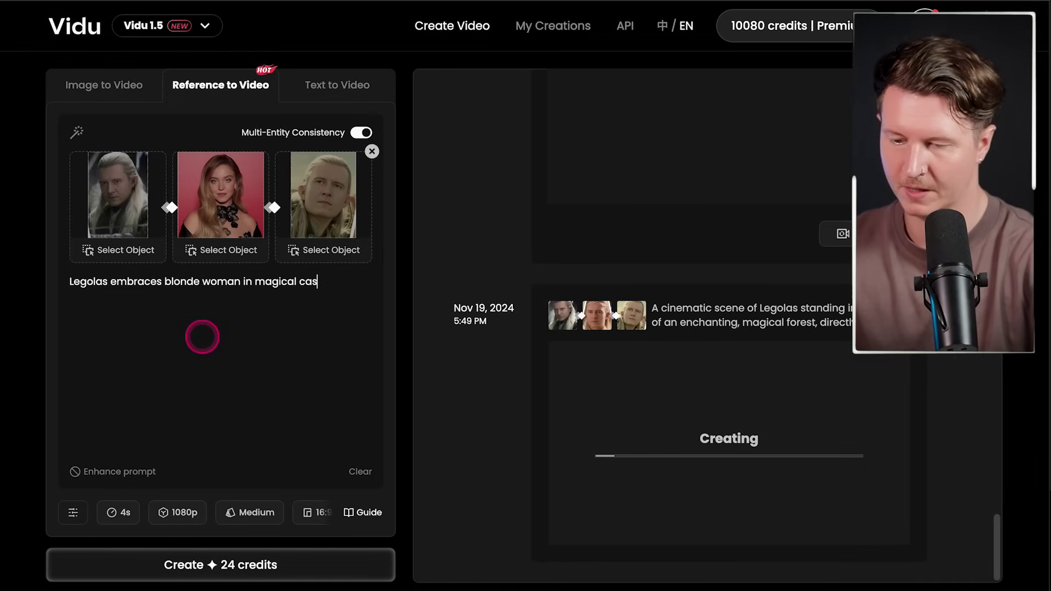
pyautogui.hotkey('ctrl', 'a')
pyautogui.press('super+c')
pyautogui.press('super+Tab')
pyautogui.click(300, 541)
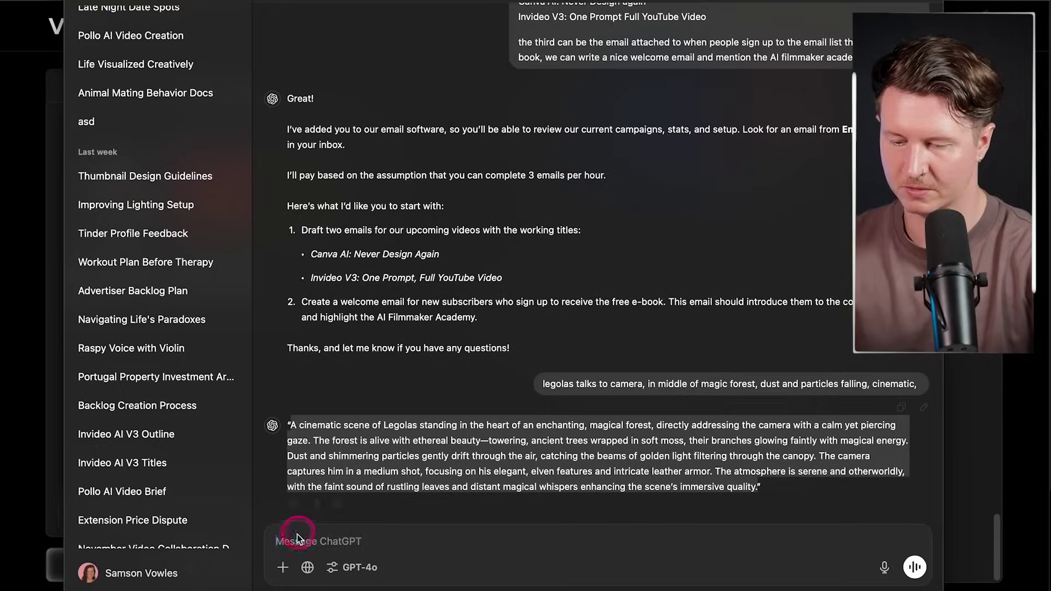
# Send the castle-embrace prompt to ChatGPT for expansion, then clear Vidu's middle reference slot
pyautogui.press('super+v')
pyautogui.press('Return')
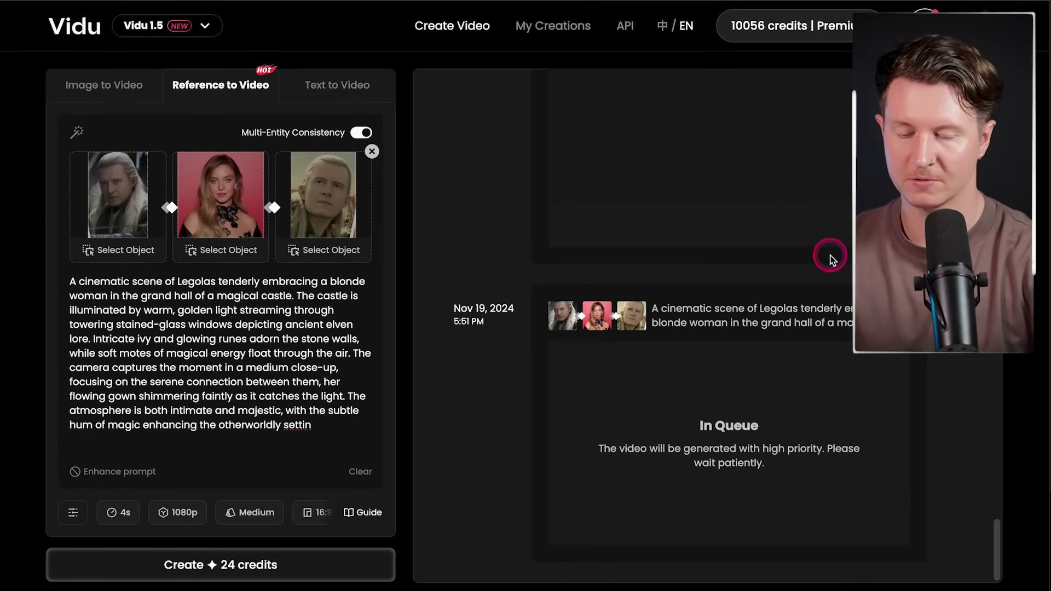
pyautogui.click(258, 158)
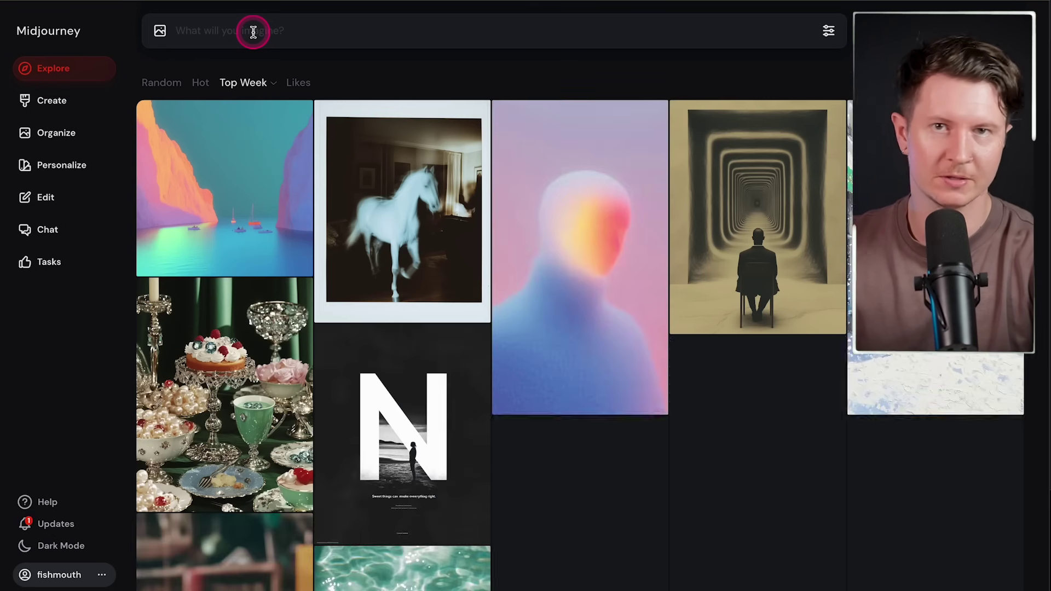
# Copy the glowing blue energy bow prompt from Midjourney's imagine bar
pyautogui.click(253, 32)
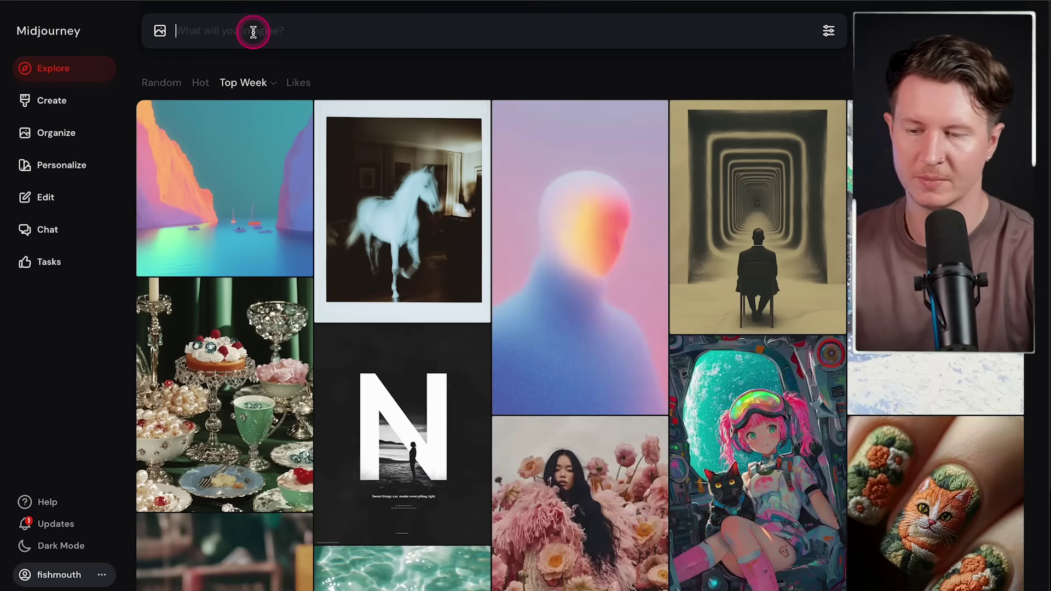
pyautogui.click(28, 98)
pyautogui.hotkey('ctrl', 'v')
pyautogui.moveTo(223, 32); pyautogui.dragTo(516, 33)
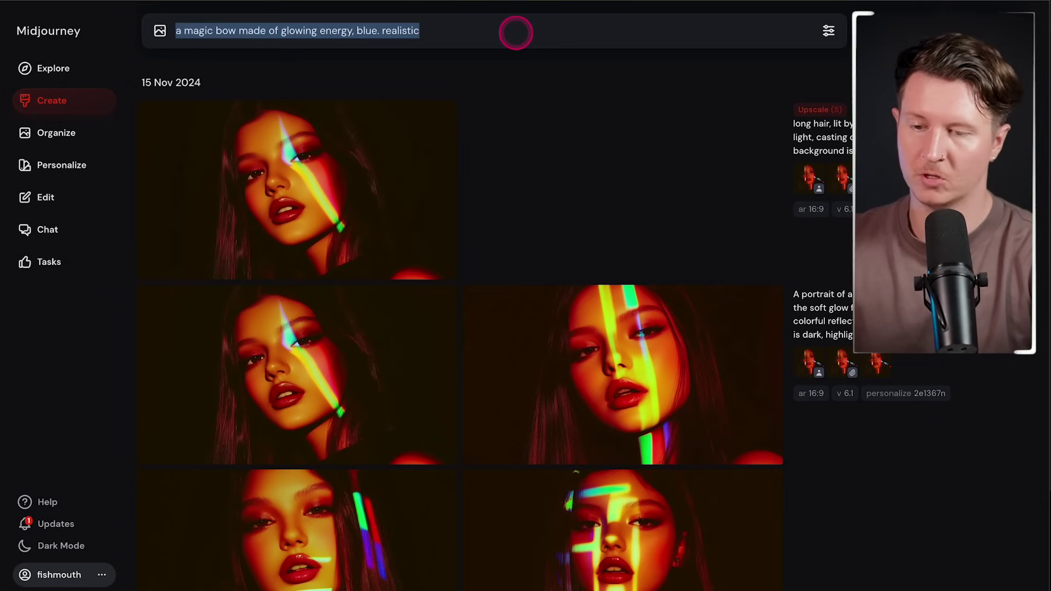
pyautogui.click(515, 33)
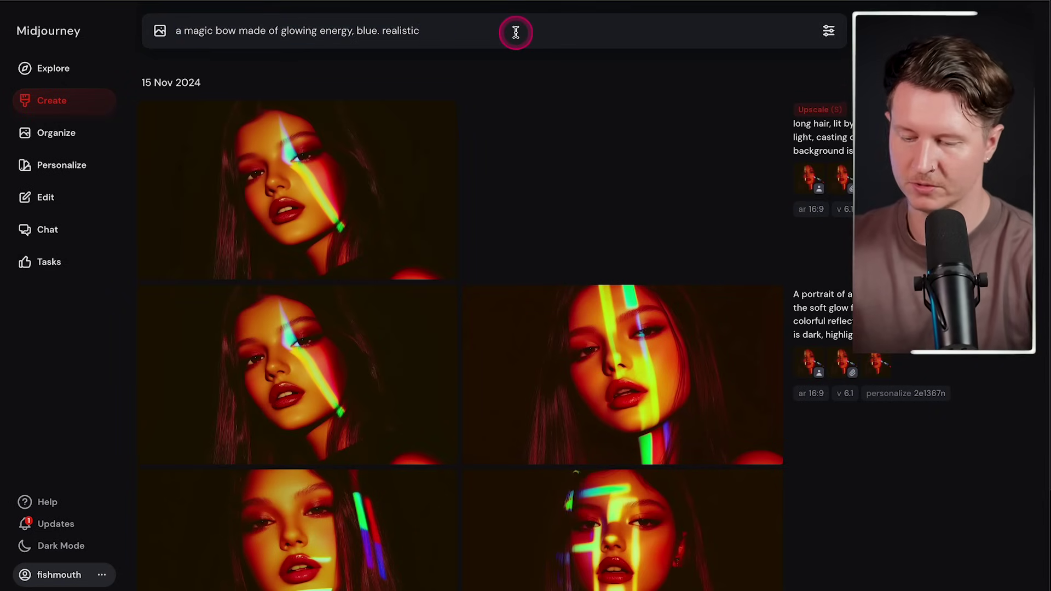
pyautogui.press('super+a')
# Expand the bow prompt in ChatGPT and submit the result to generate bow images
pyautogui.press('super+Tab')
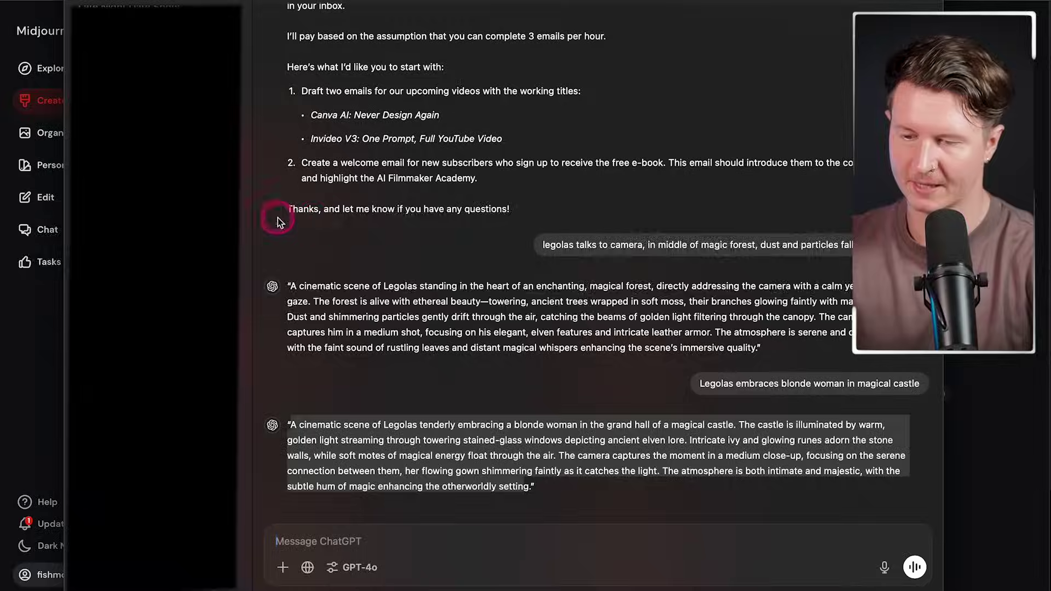
pyautogui.press('Escape')
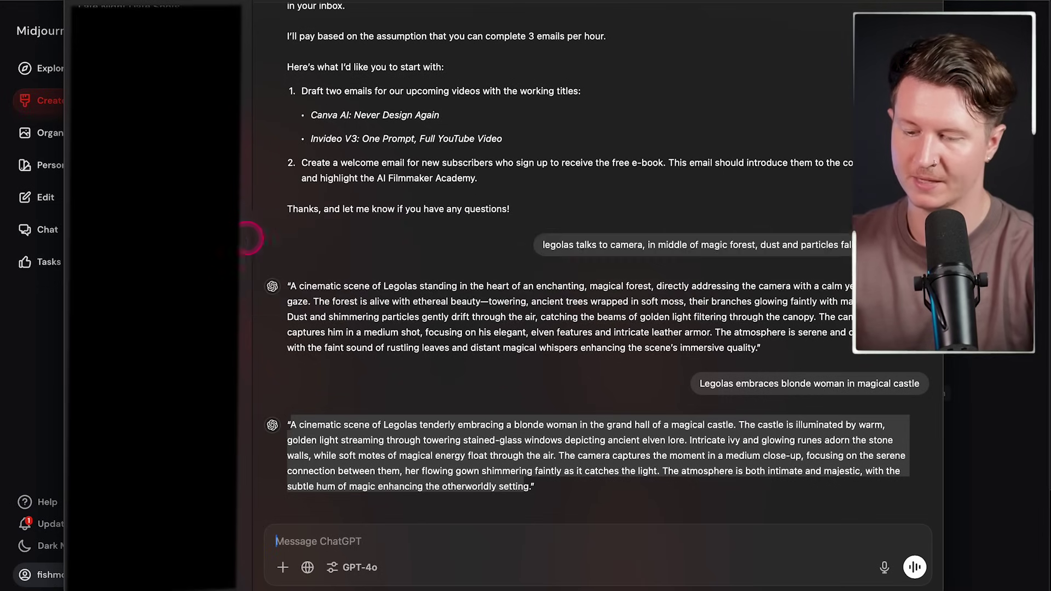
pyautogui.click(329, 541)
pyautogui.press('super+v')
pyautogui.press('Return')
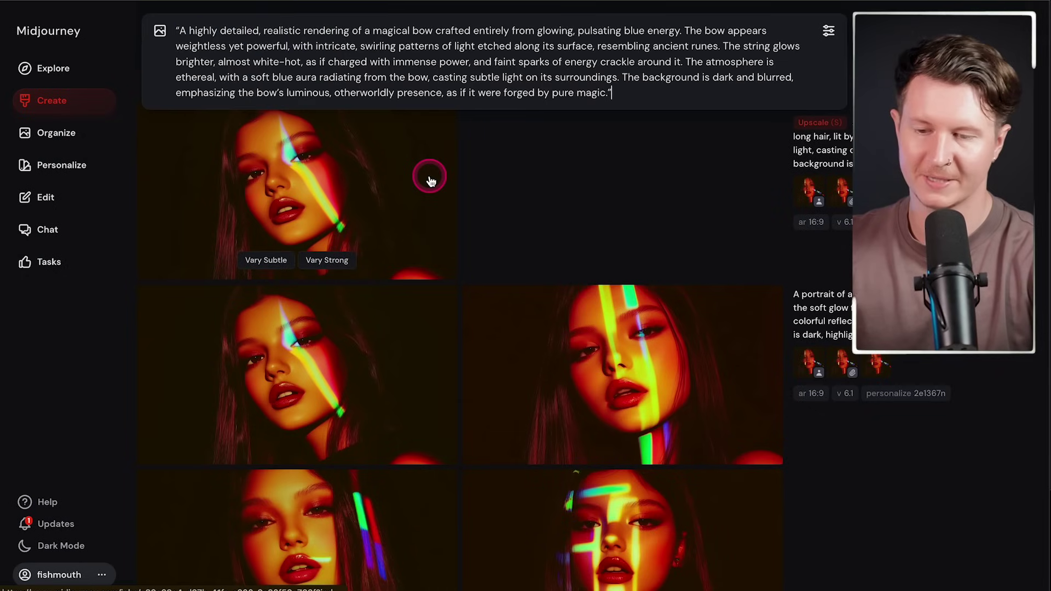
pyautogui.press('Return')
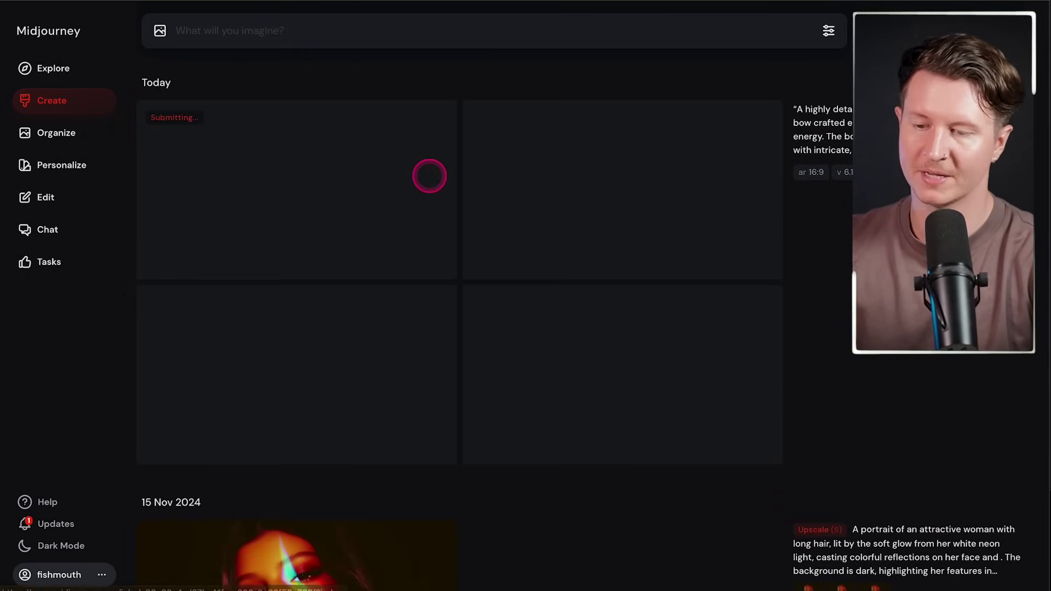
# Upload the downloaded bow image to Vidu's middle slot and start generating the bow video
pyautogui.click(500, 167)
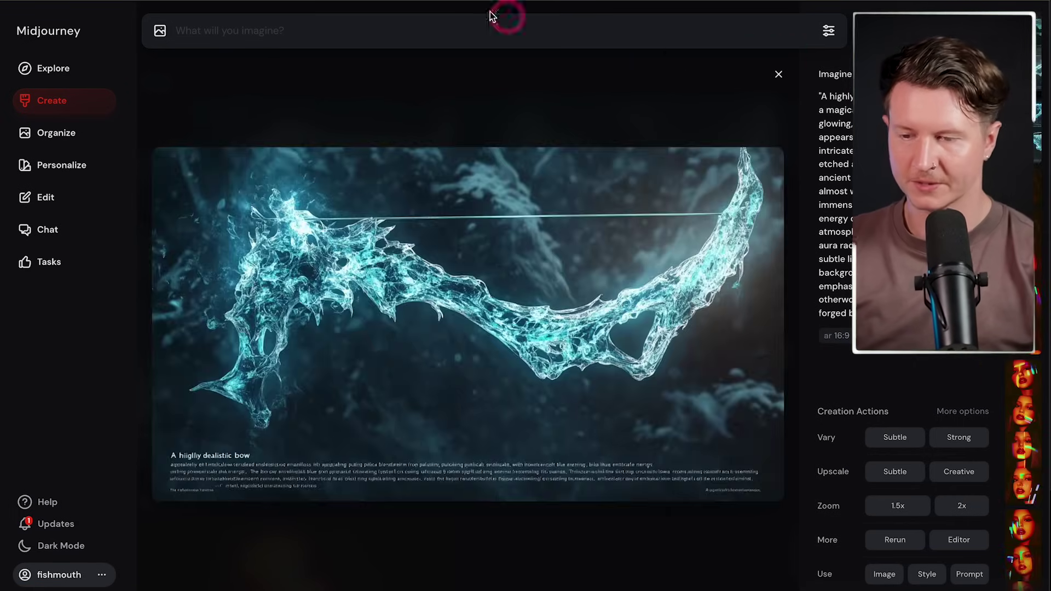
pyautogui.click(565, 85)
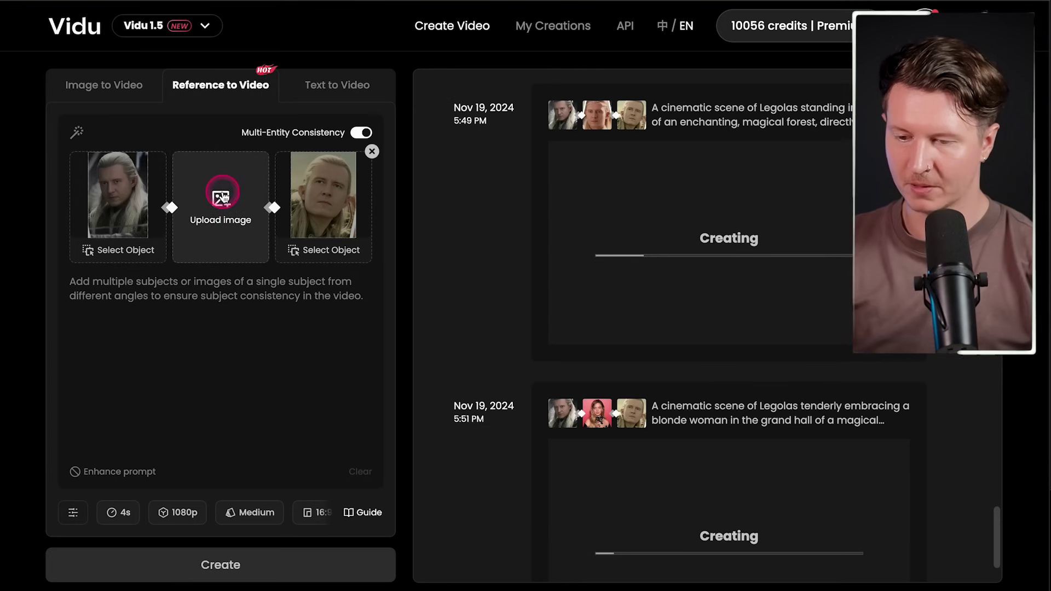
pyautogui.click(218, 203)
pyautogui.click(292, 186)
pyautogui.doubleClick(292, 186)
pyautogui.click(180, 563)
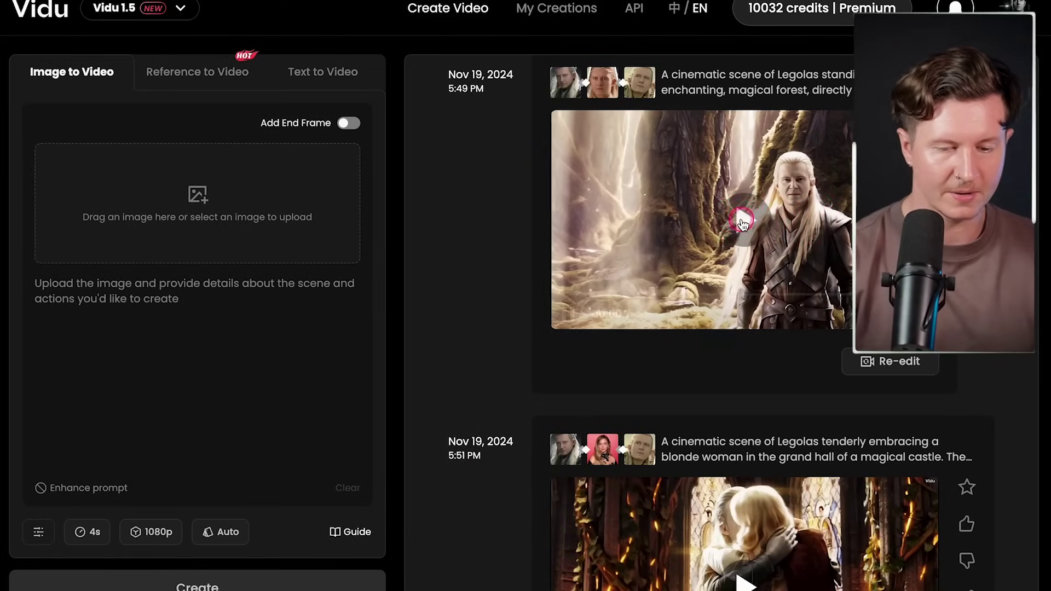
# Replay the forest Legolas and castle embrace clips, then watch the glowing-bow clip full-screen
pyautogui.click(743, 223)
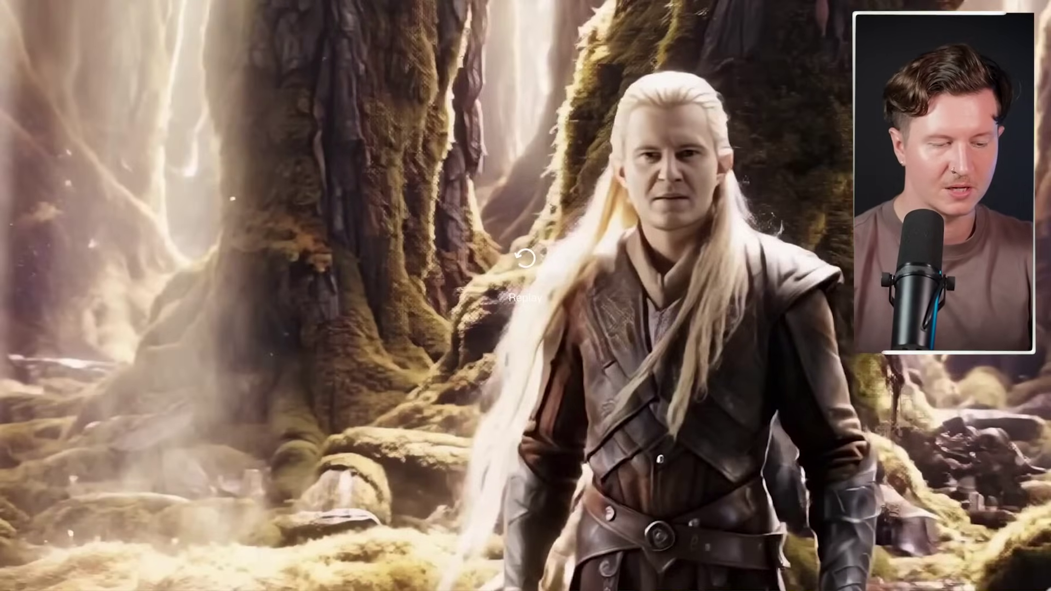
pyautogui.click(525, 257)
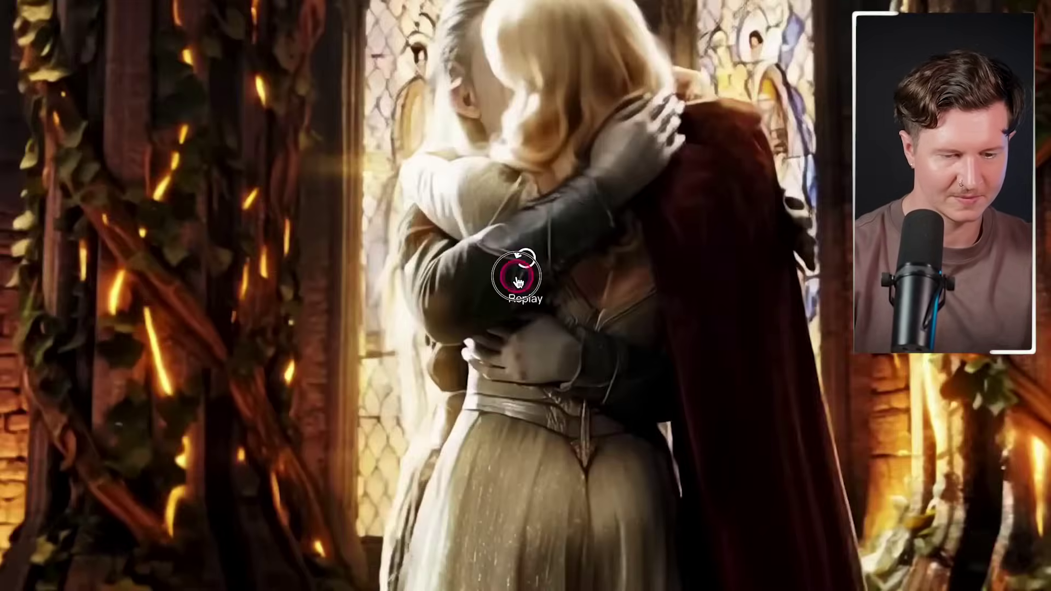
pyautogui.click(517, 280)
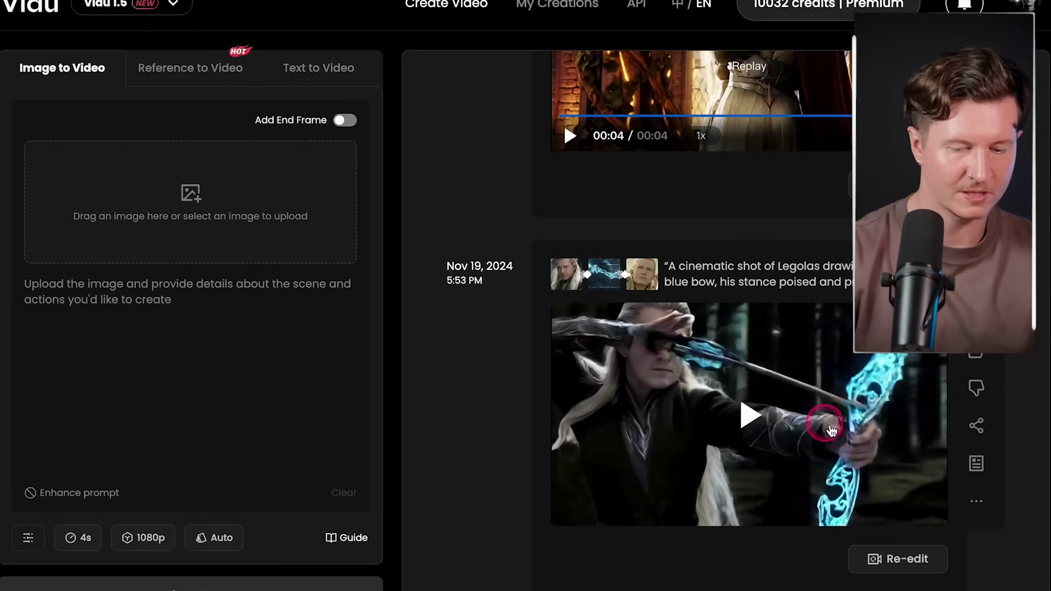
pyautogui.click(930, 510)
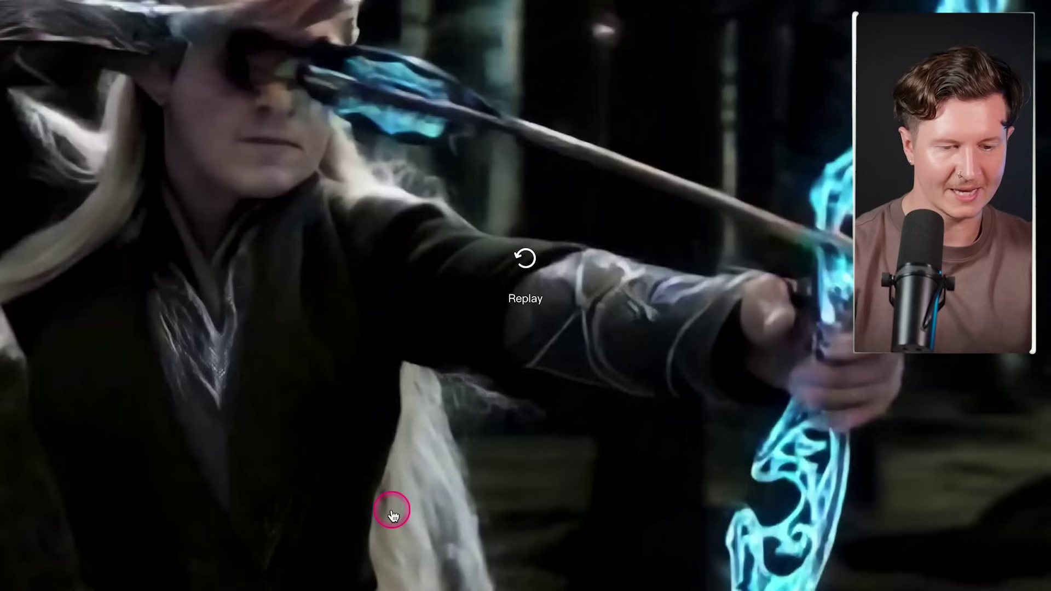
pyautogui.press('Escape')
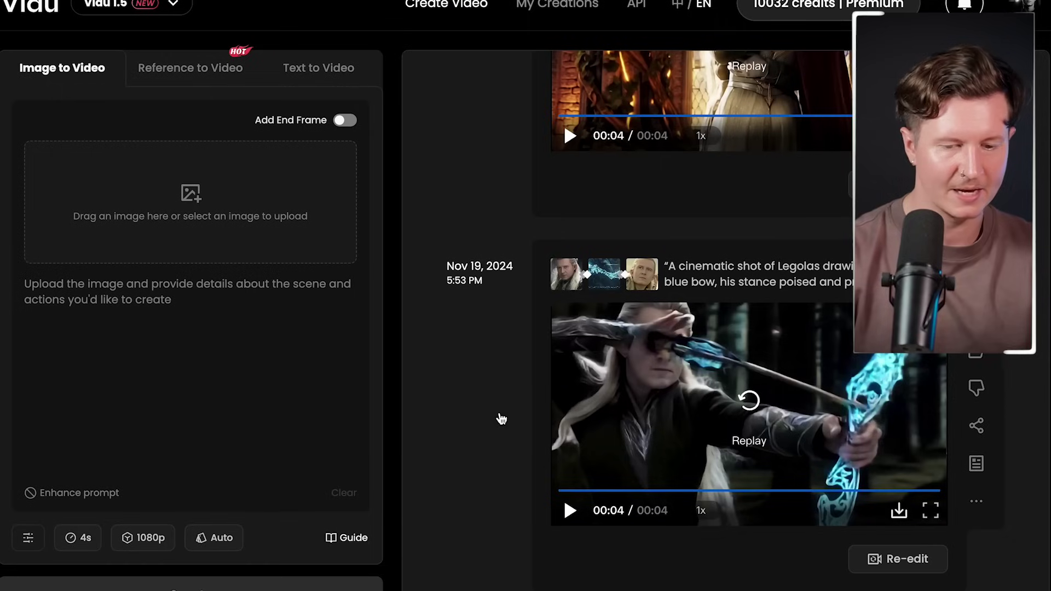
# Pause the glowing-bow clip and Re-edit it to reload its references and prompt
pyautogui.click(977, 501)
pyautogui.click(1037, 478)
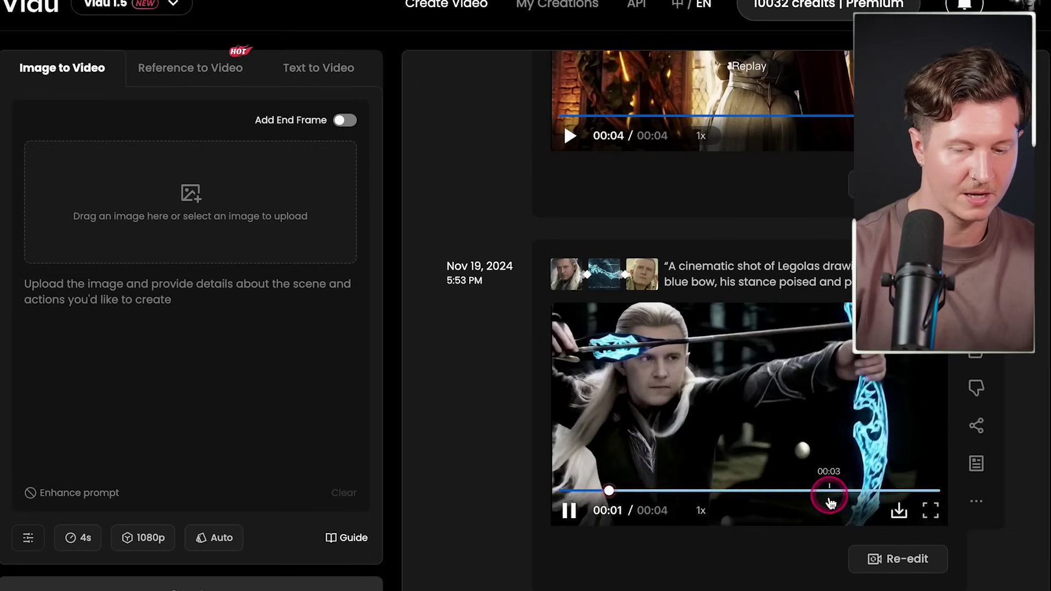
pyautogui.click(579, 510)
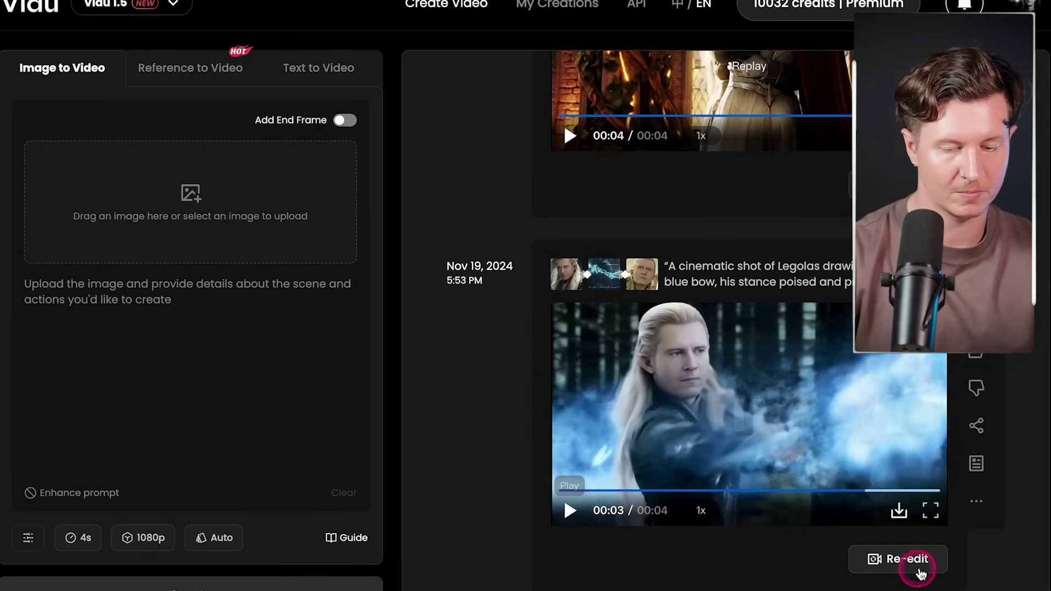
pyautogui.click(920, 564)
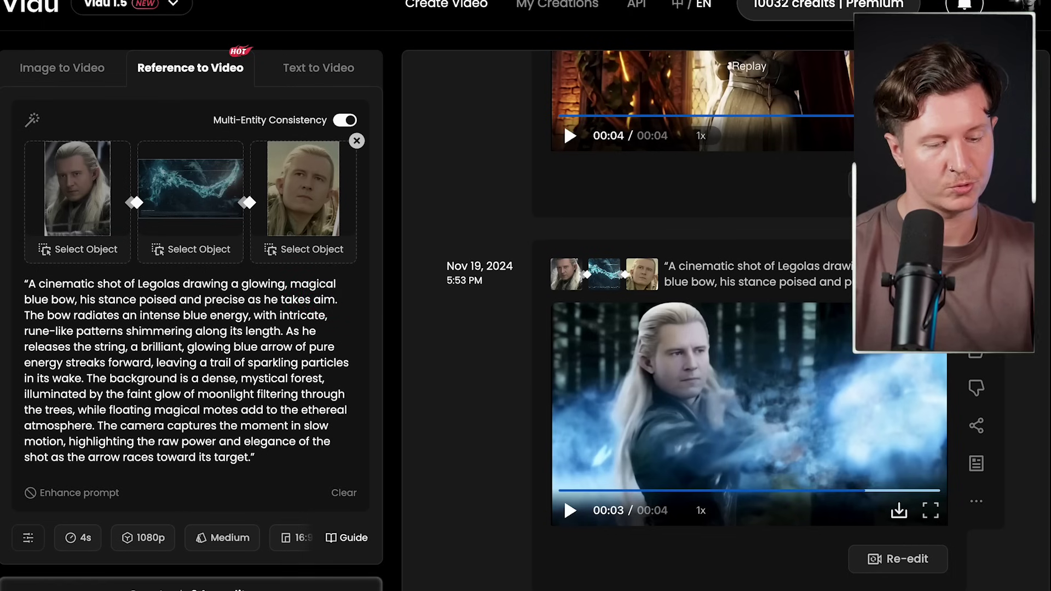
pyautogui.click(178, 585)
pyautogui.click(305, 322)
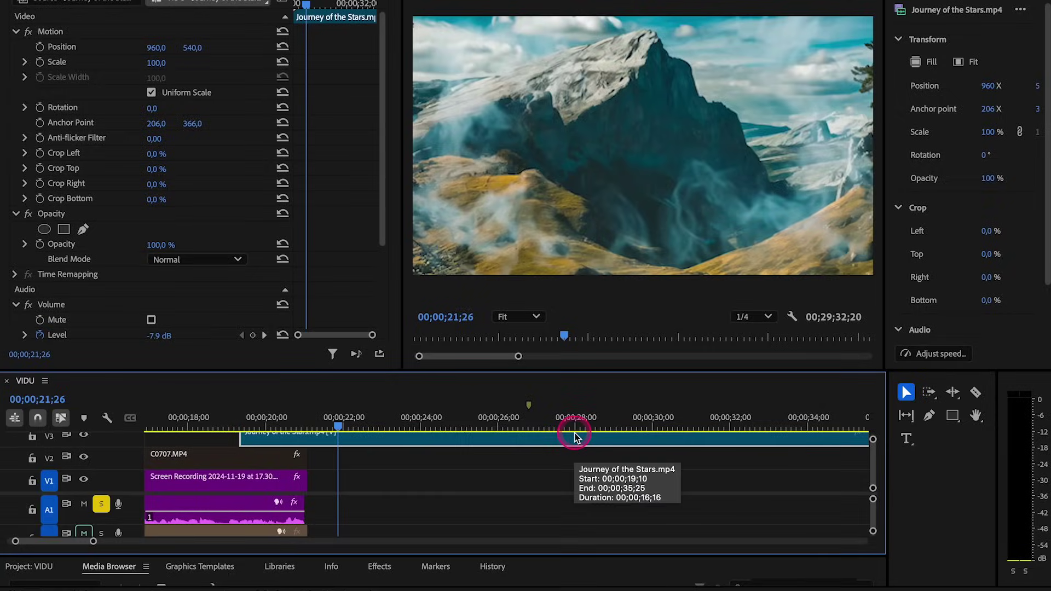
pyautogui.press('space')
pyautogui.press('-')
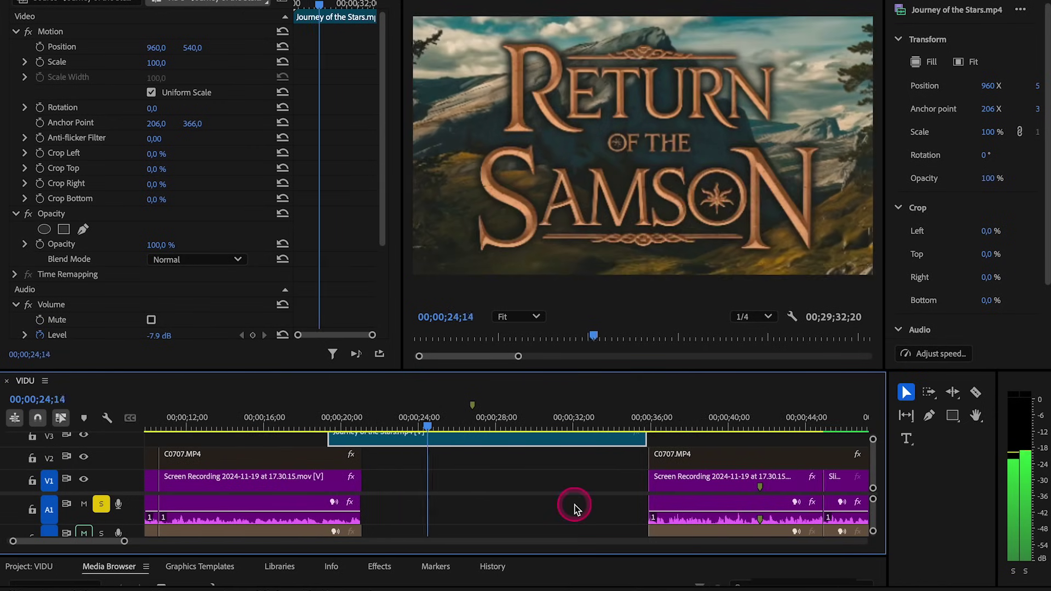
# Play the sequence from about 00;00;21;00 into the Return of the Samson title, then switch to Chrome
pyautogui.click(366, 416)
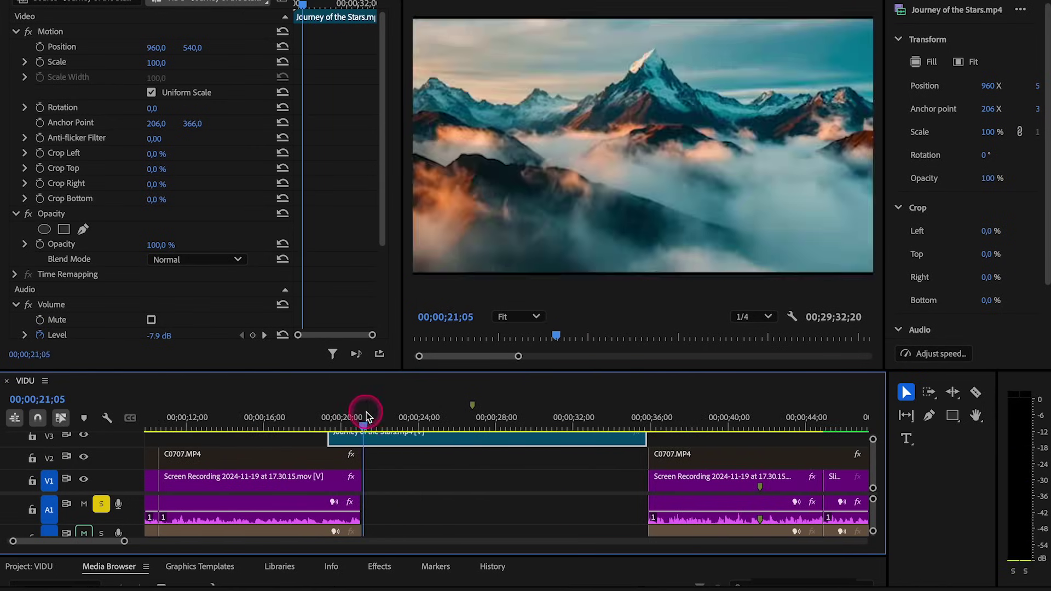
pyautogui.press('space')
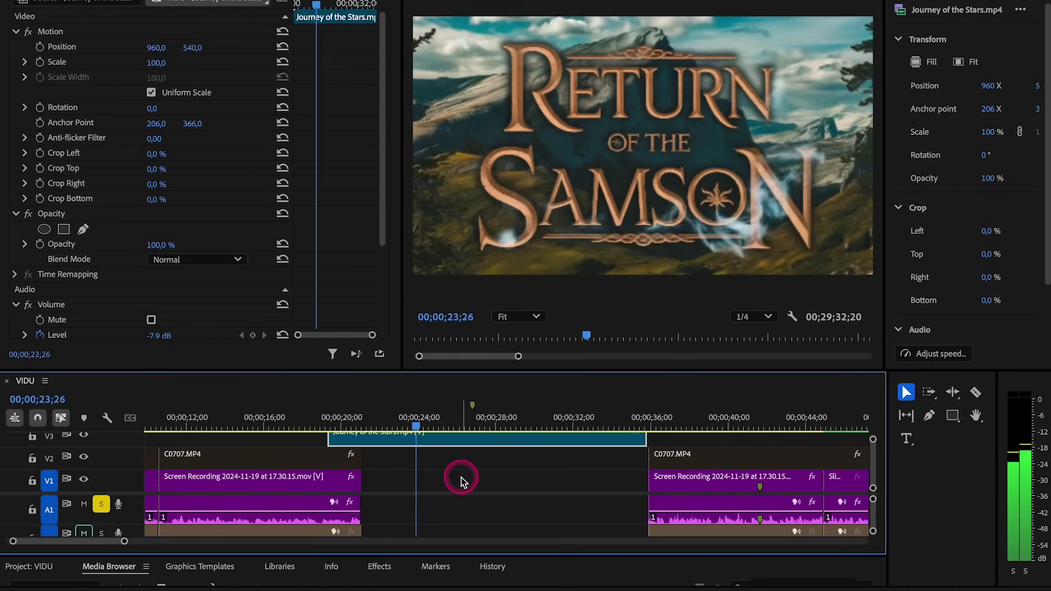
pyautogui.press('super+Tab')
pyautogui.click(274, 254)
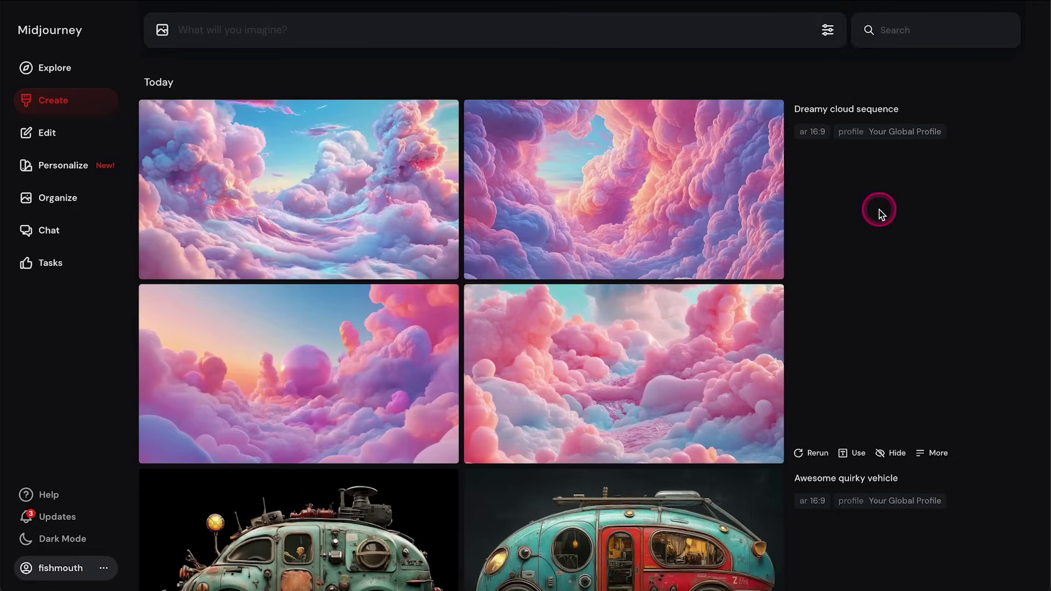
# Go to ideogram.ai in a new browser tab
pyautogui.press('super+t')
pyautogui.write('ideo')
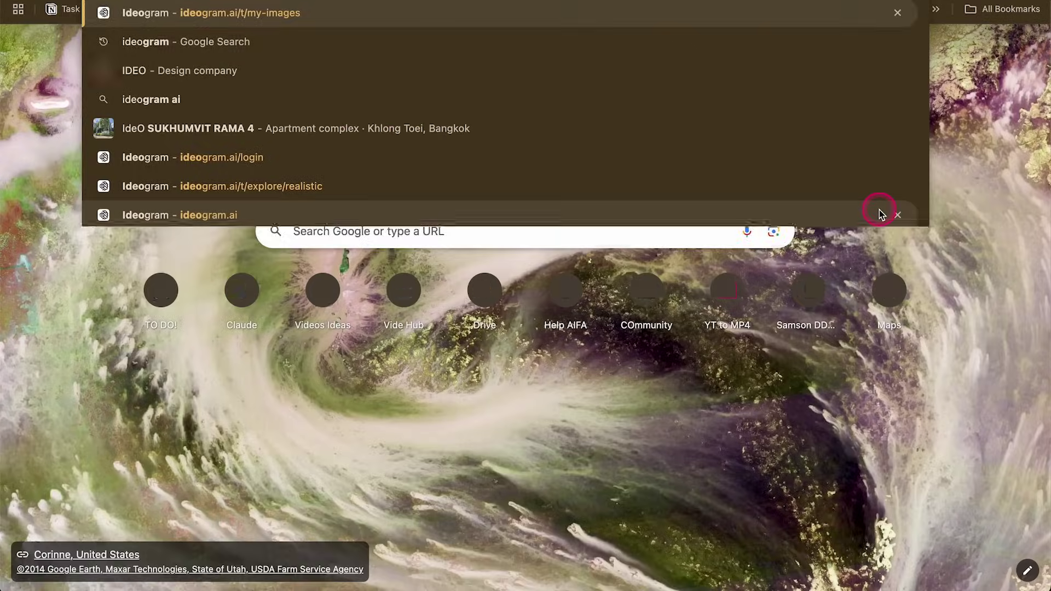
pyautogui.press('Down')
pyautogui.click(879, 209)
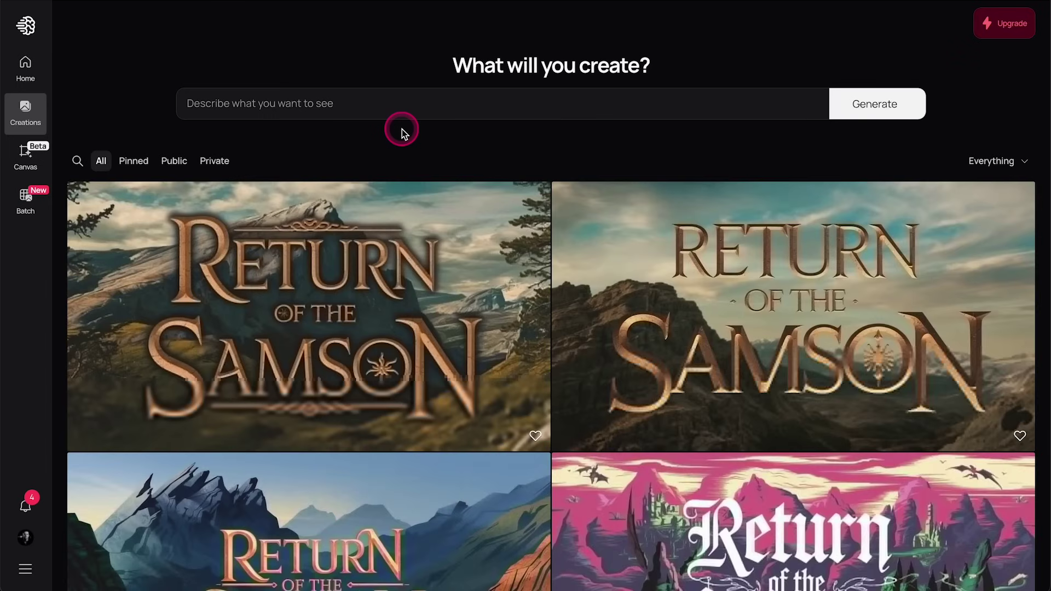
# Open the first Return of the Samson title image and select its Magic Prompt text
pyautogui.click(380, 335)
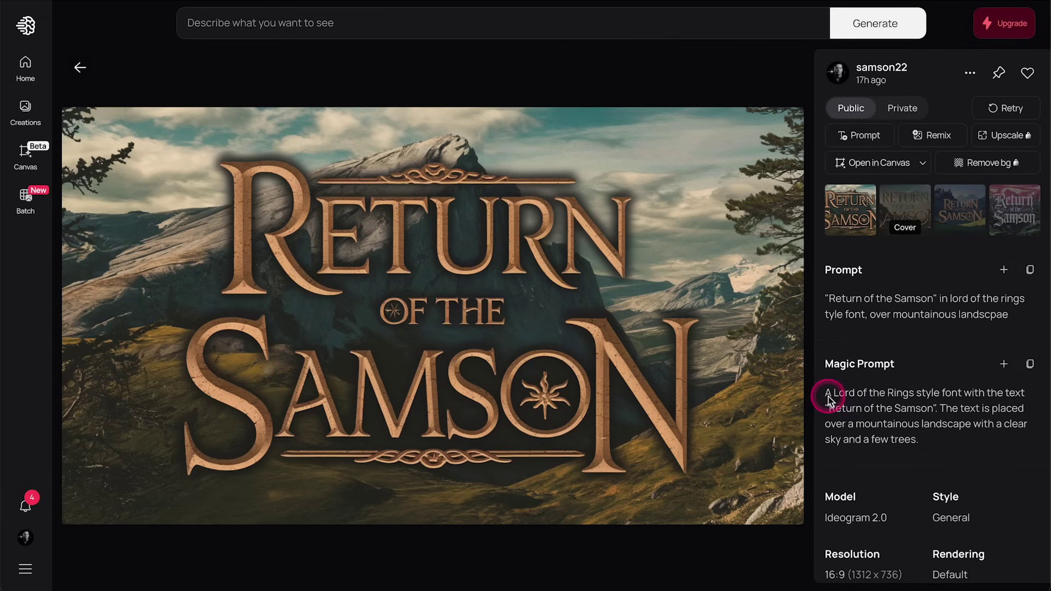
pyautogui.moveTo(911, 395); pyautogui.dragTo(905, 502)
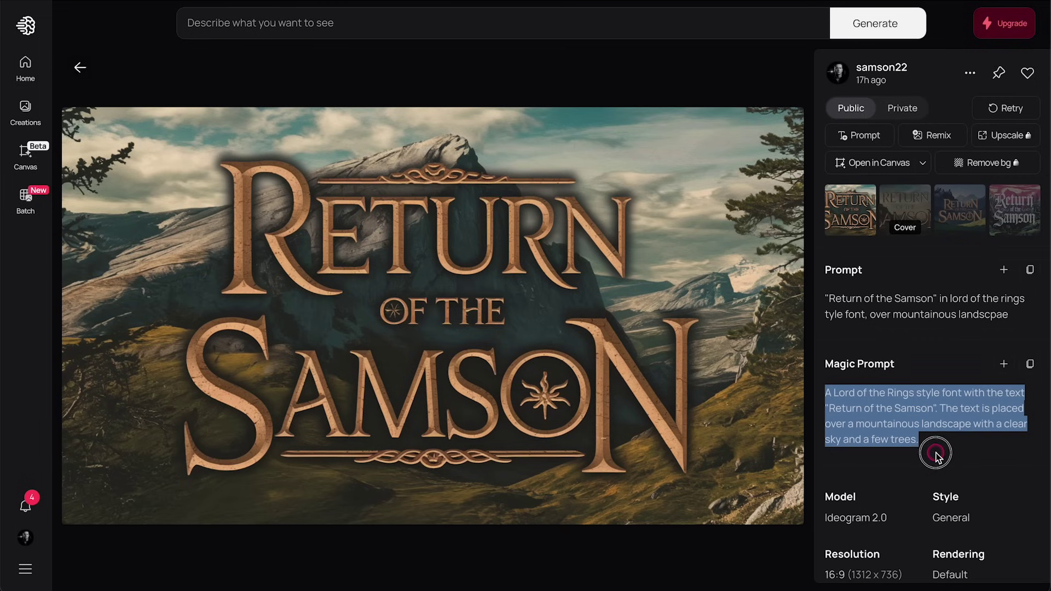
pyautogui.click(584, 75)
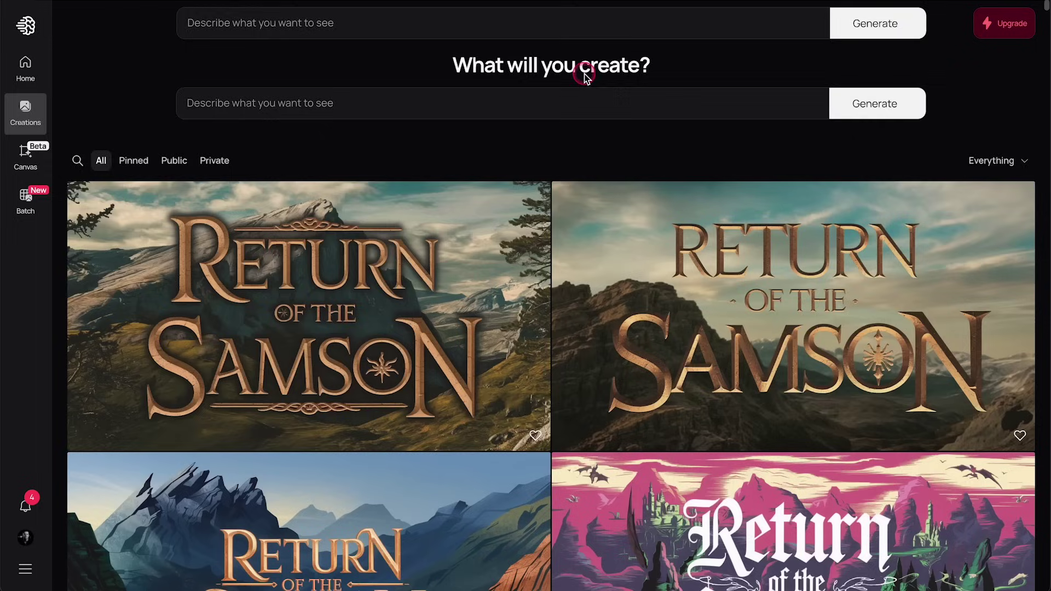
pyautogui.scroll(-2, 499, 369)
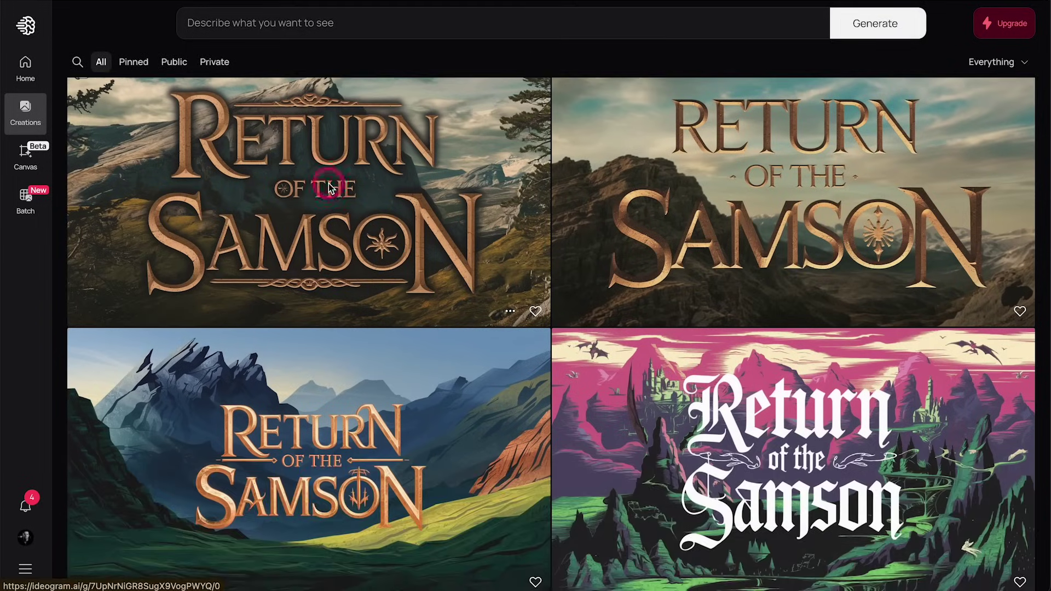
pyautogui.click(330, 188)
pyautogui.press('super+t')
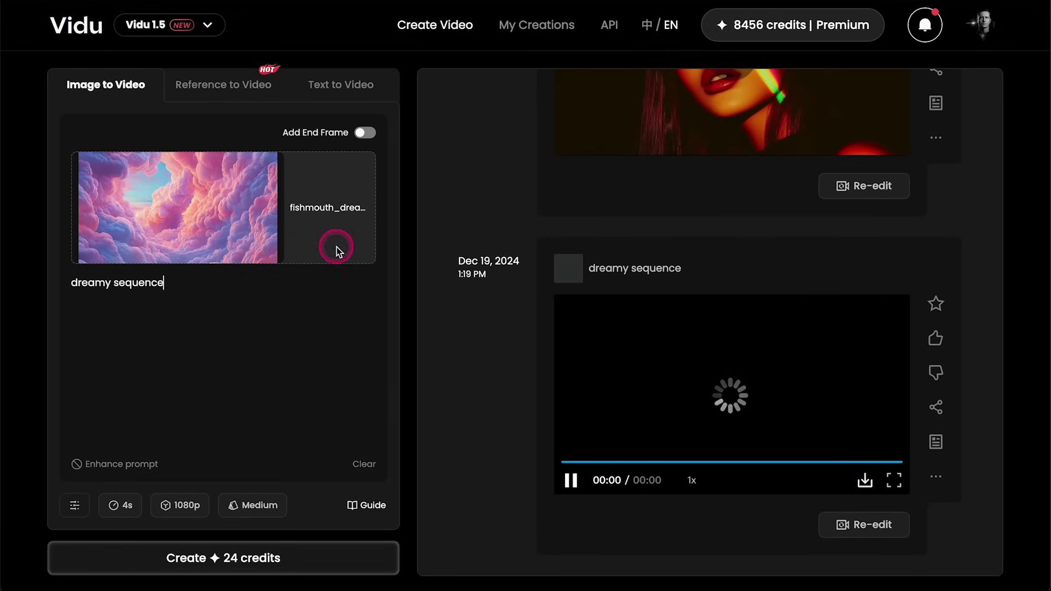
# Replace the cloud start image with the Samson title image from Downloads
pyautogui.moveTo(274, 171)
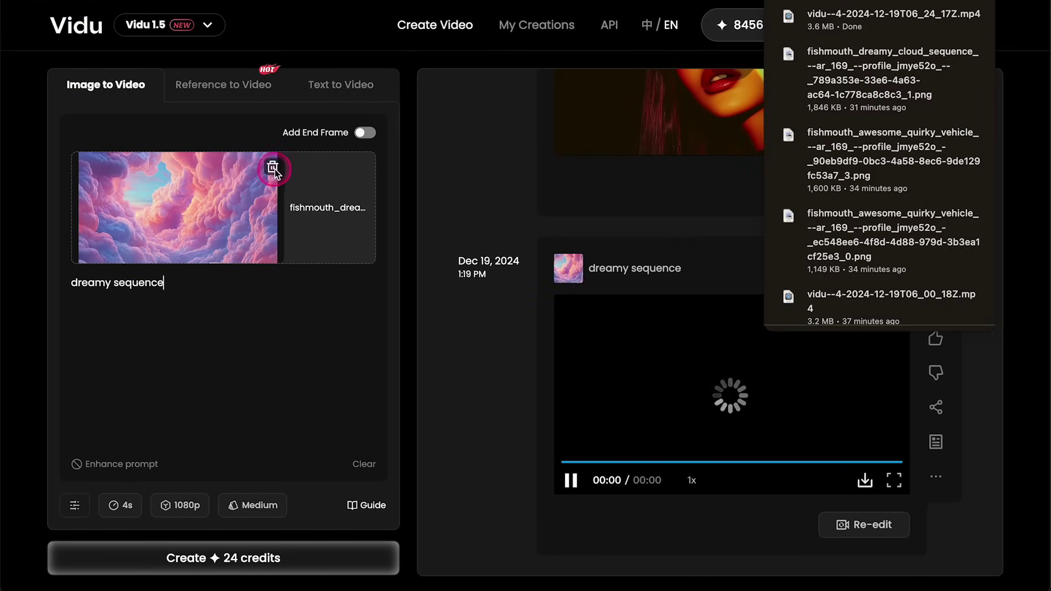
pyautogui.click(273, 168)
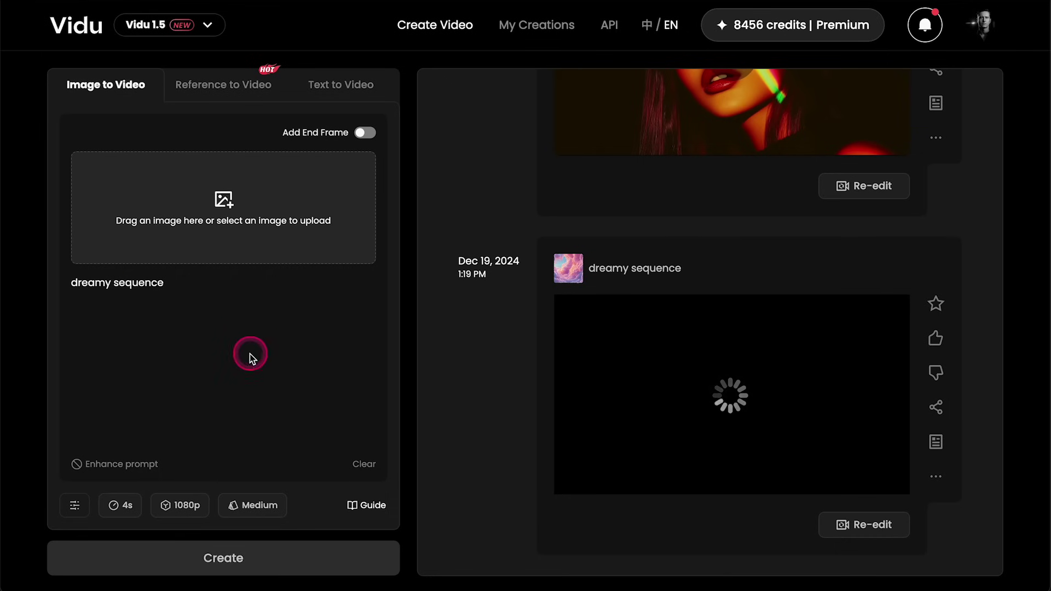
pyautogui.click(214, 225)
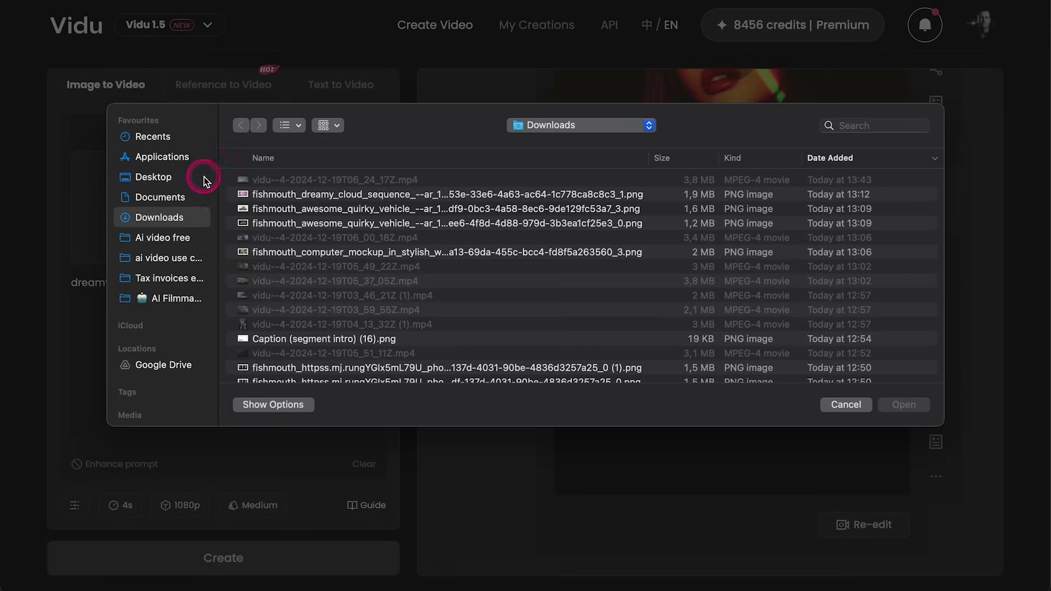
pyautogui.click(320, 196)
pyautogui.press('Down')
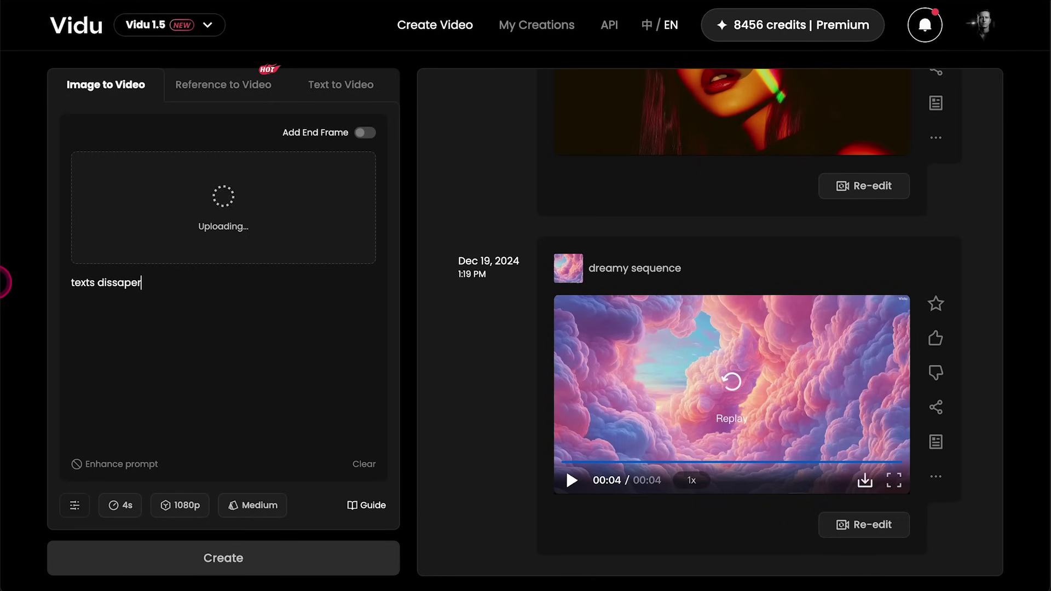
# Correct the prompt to 'texts dissapers into smow' and create the clip
pyautogui.press('BackSpace')
pyautogui.press('BackSpace')
pyautogui.write('rs into smow')
pyautogui.click(181, 560)
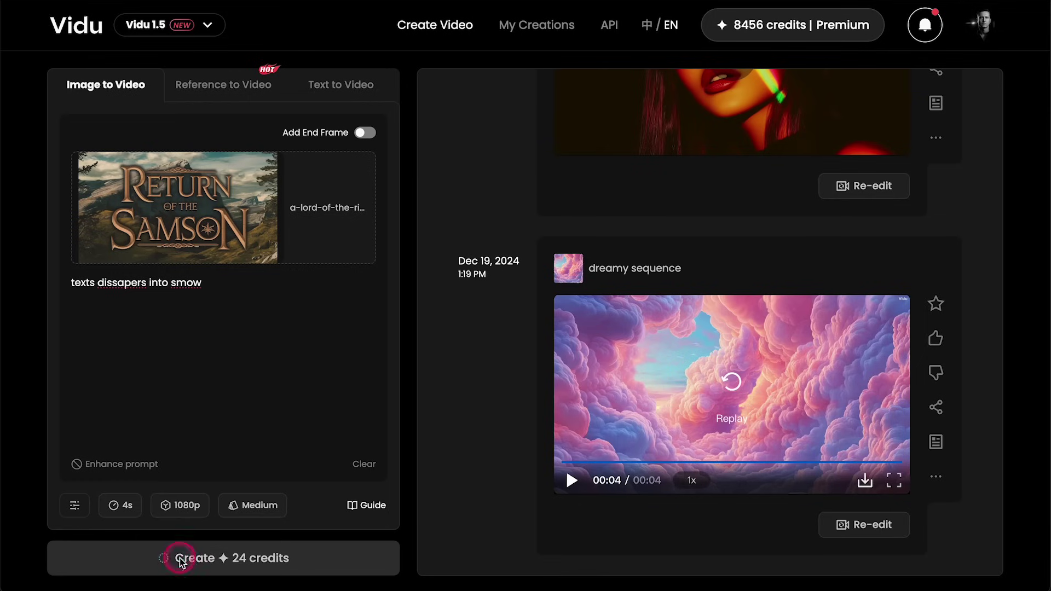
pyautogui.moveTo(382, 583)
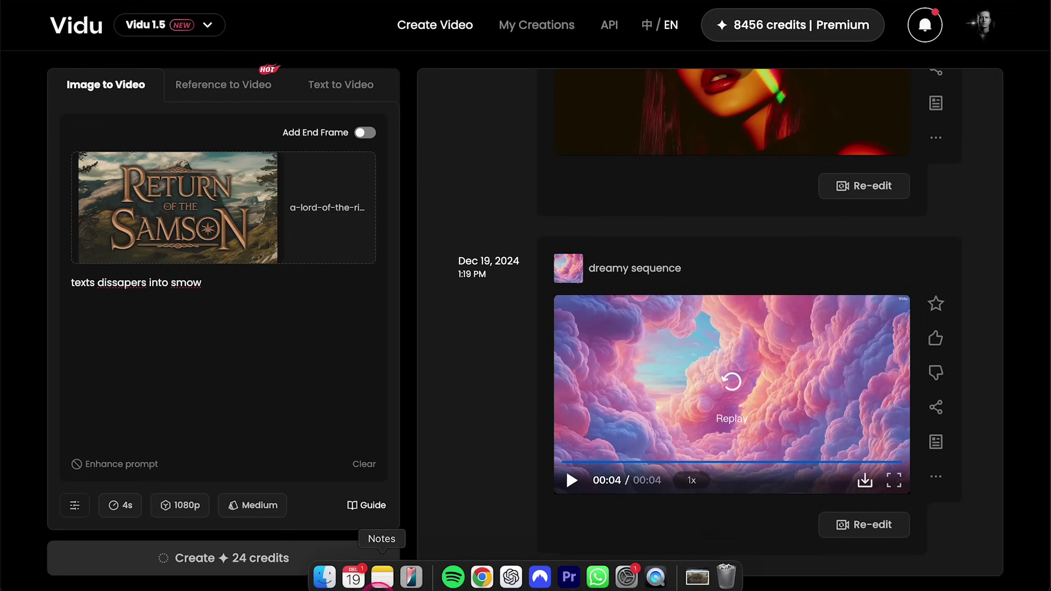
pyautogui.click(569, 578)
pyautogui.click(368, 412)
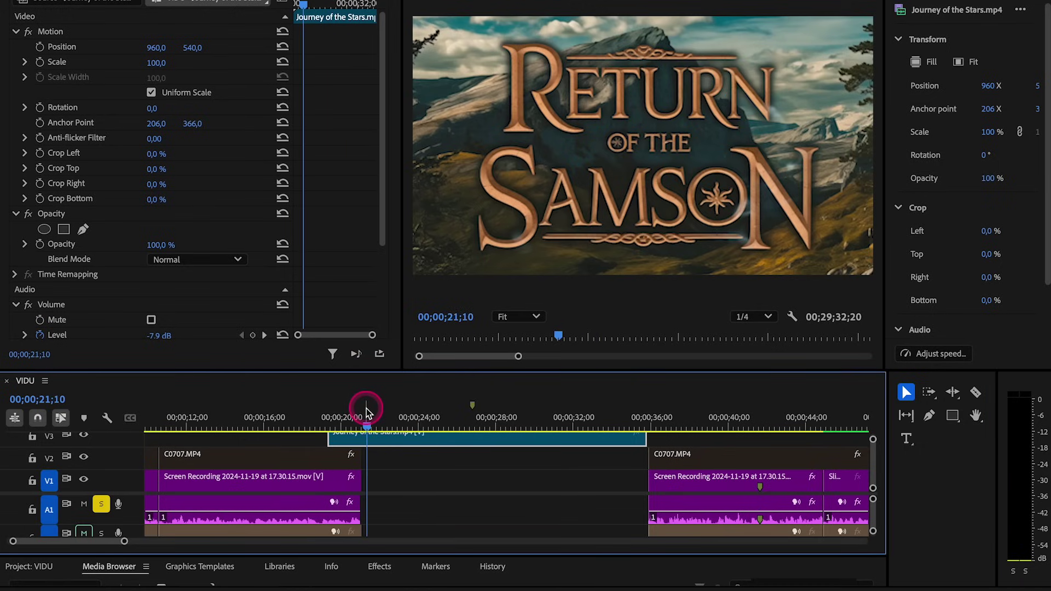
pyautogui.press('space')
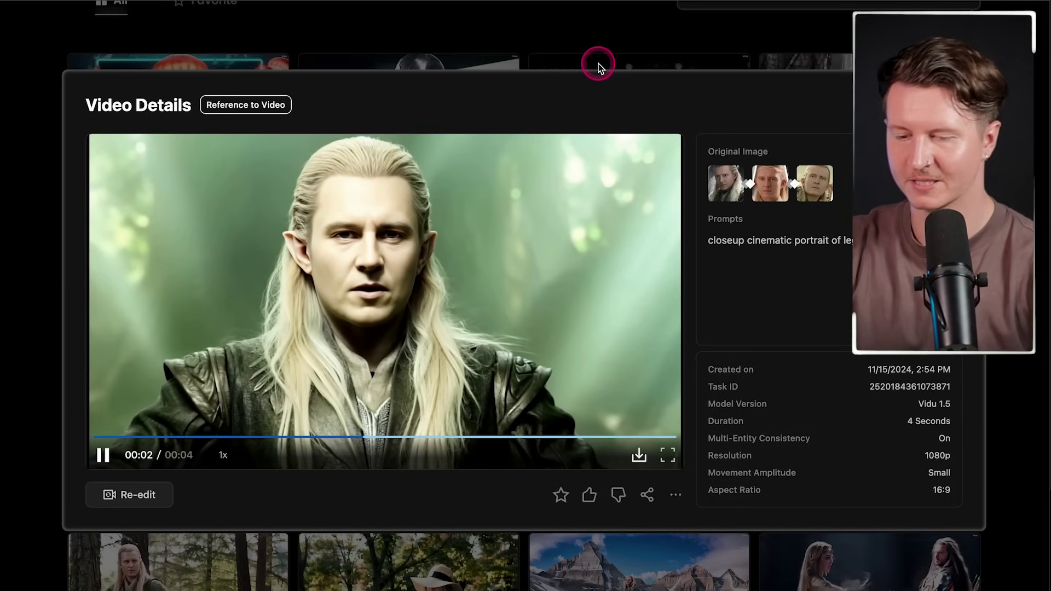
# Close the details and open the Legolas forest clip, then the woman-in-mountains clip
pyautogui.click(599, 66)
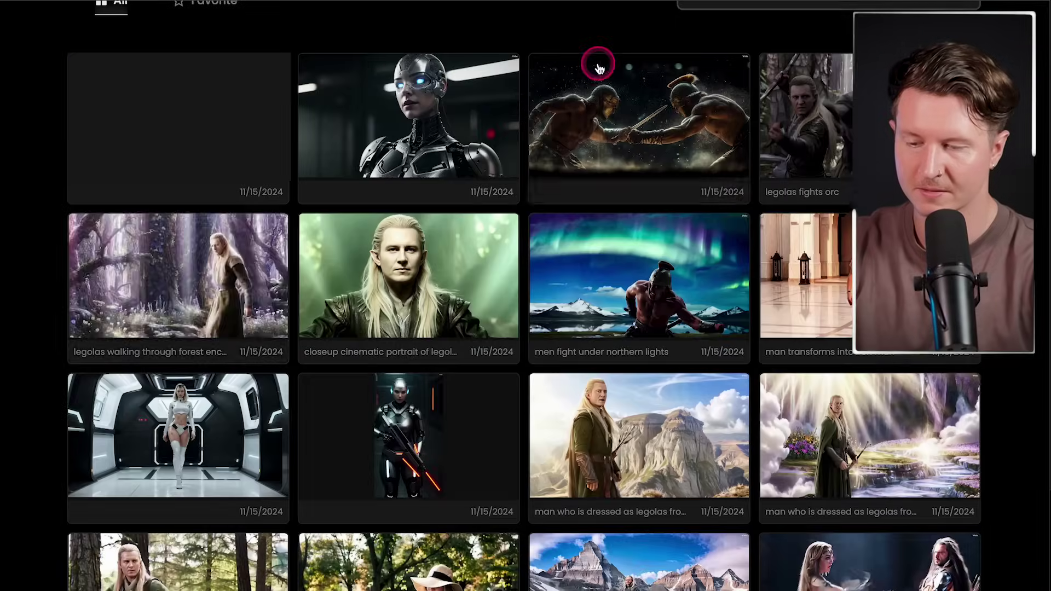
pyautogui.click(148, 280)
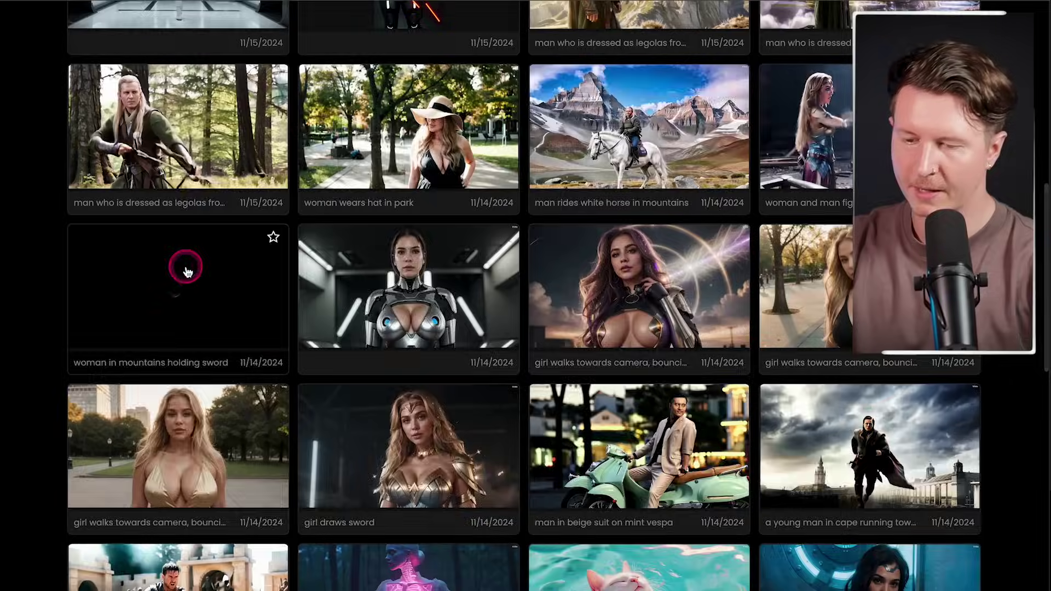
pyautogui.click(185, 265)
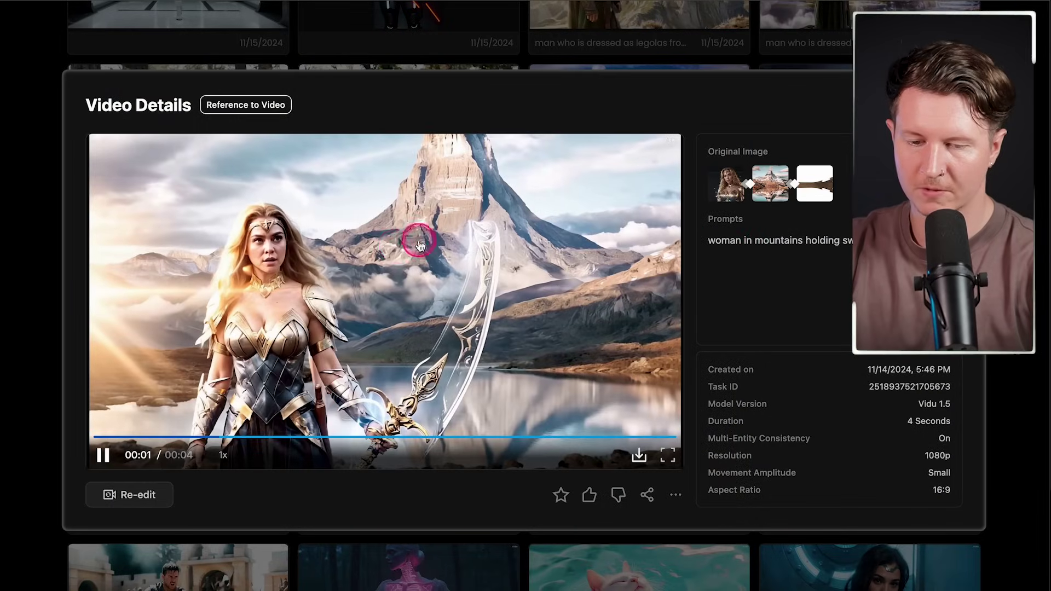